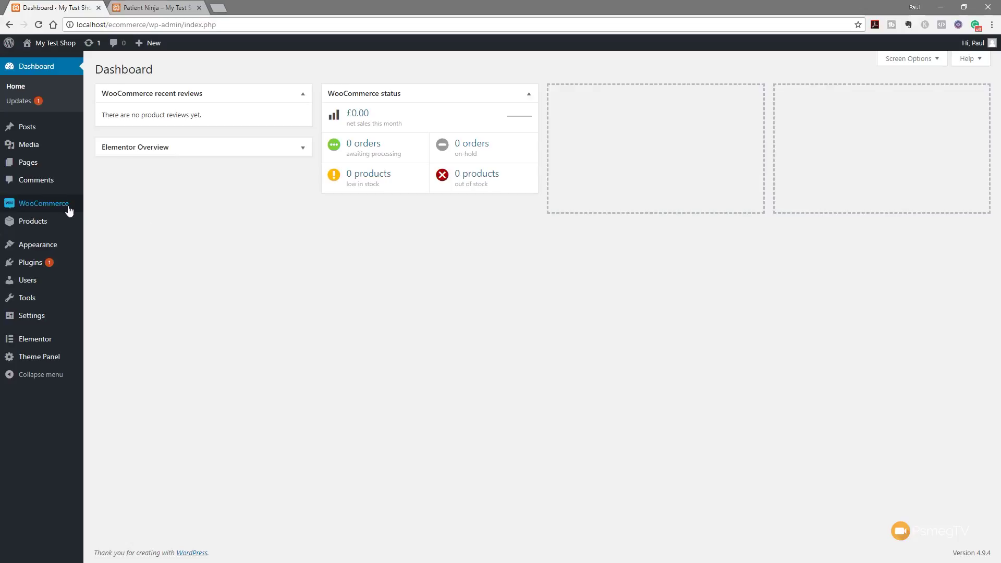
- Add a new product attribute named Size to the shop
{"action": "mouse_move", "coordinate": [58, 208]}
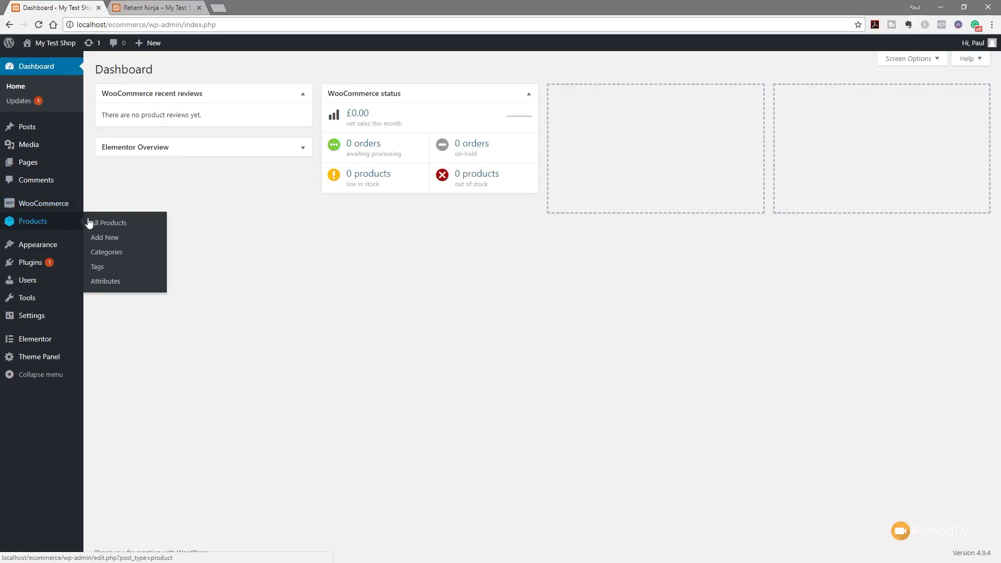
{"action": "left_click", "coordinate": [113, 284]}
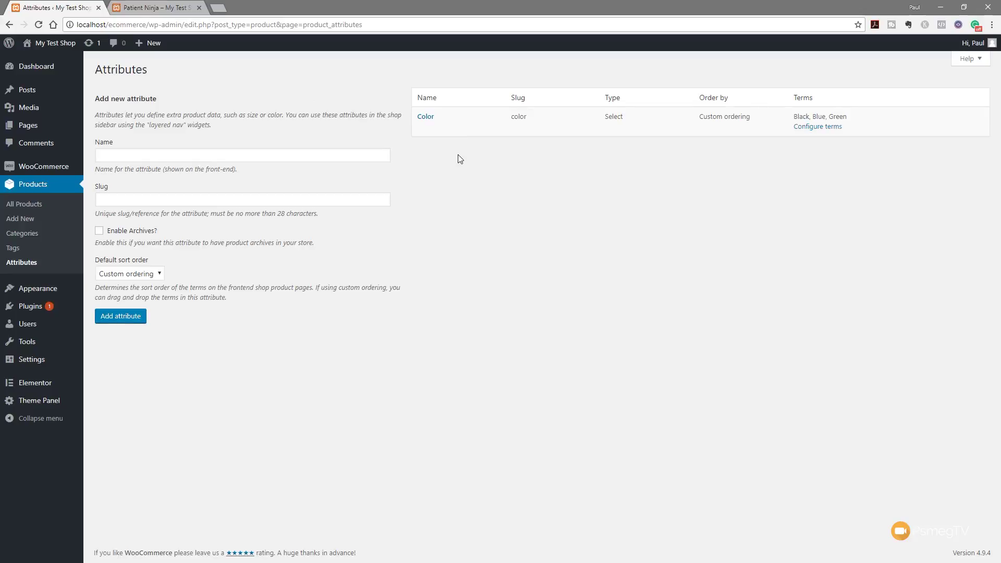
{"action": "left_click", "coordinate": [206, 153]}
{"action": "type", "text": "Size"}
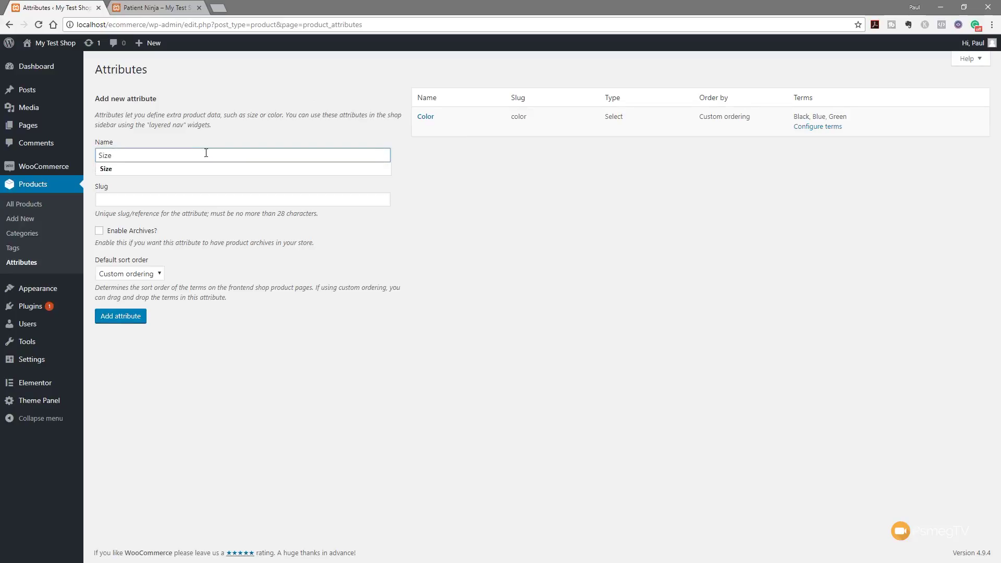
{"action": "left_click", "coordinate": [202, 167]}
{"action": "left_click", "coordinate": [117, 320]}
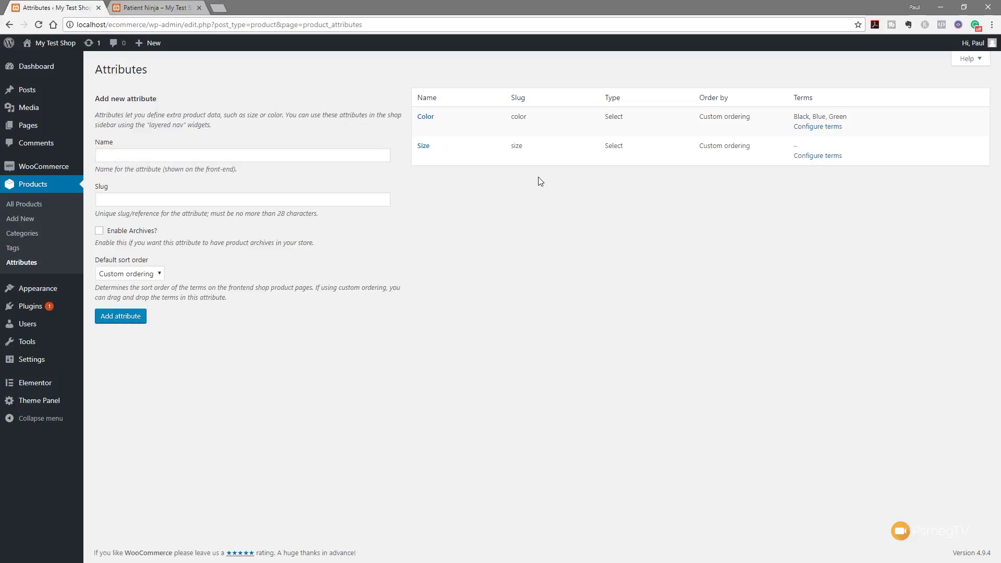
- Add the terms Small and Medium to the Size attribute
{"action": "left_click", "coordinate": [832, 162]}
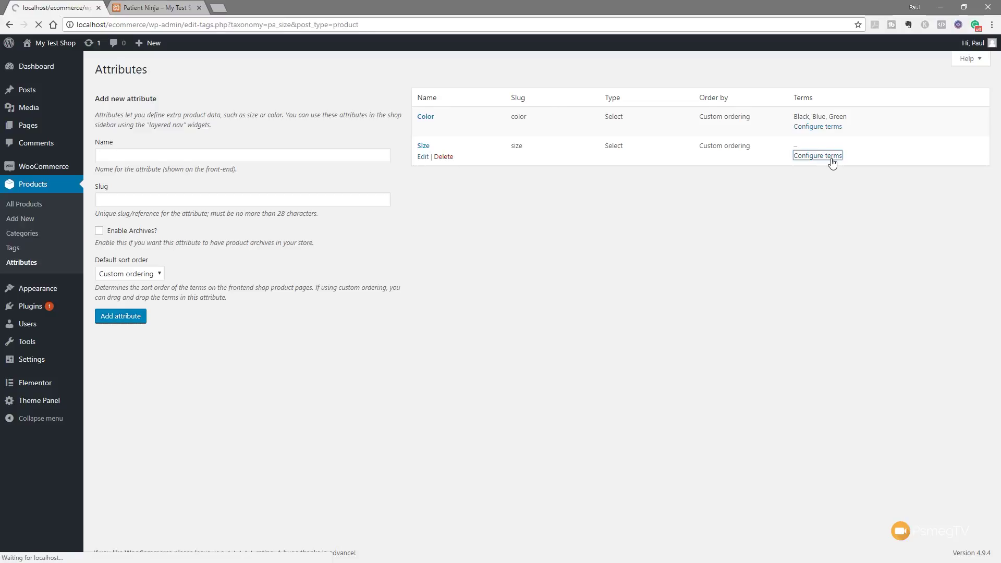
{"action": "left_click", "coordinate": [156, 177]}
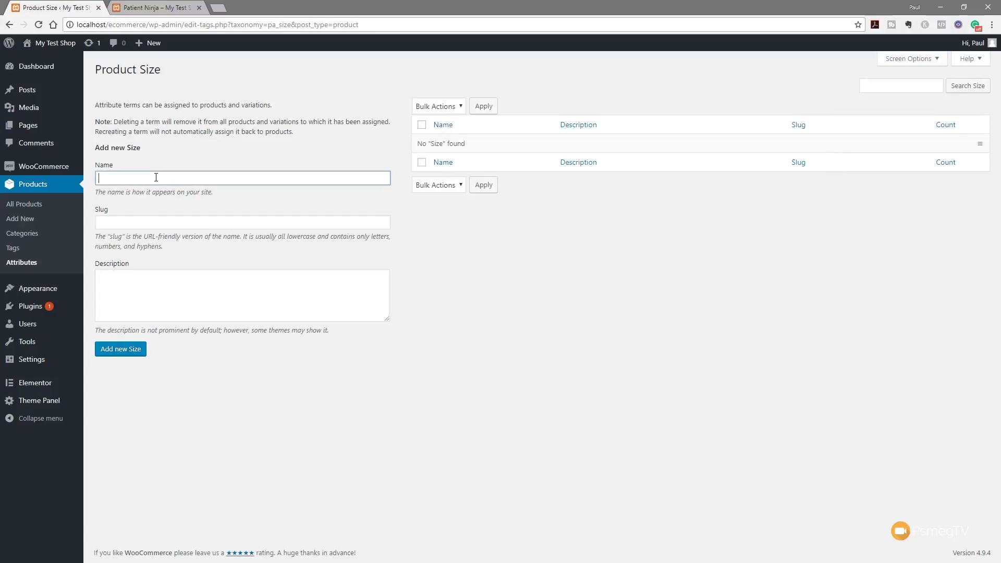
{"action": "type", "text": "Small"}
{"action": "key", "text": "Return"}
{"action": "left_click", "coordinate": [145, 183]}
{"action": "type", "text": "Mediu"}
{"action": "type", "text": "."}
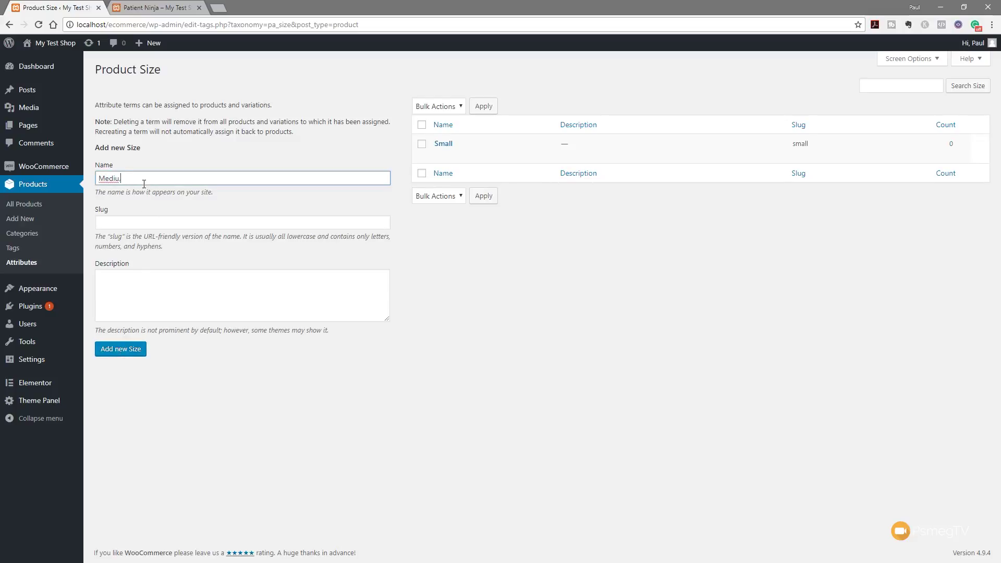
{"action": "key", "text": "BackSpace"}
{"action": "type", "text": "m"}
{"action": "key", "text": "Return"}
- Add the terms Large and XL to the Size attribute
{"action": "type", "text": "Large"}
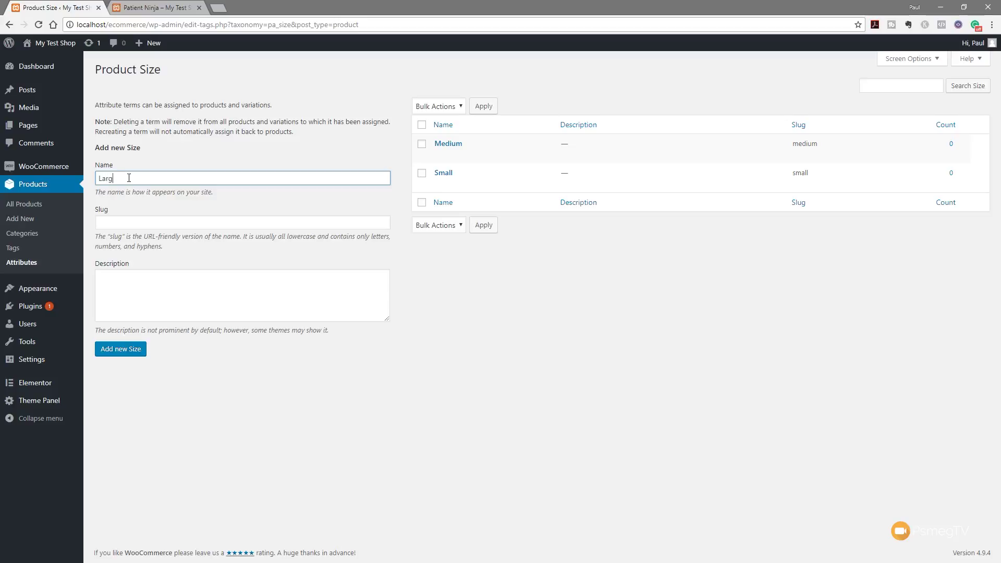
{"action": "left_click", "coordinate": [120, 350]}
{"action": "left_click", "coordinate": [132, 179]}
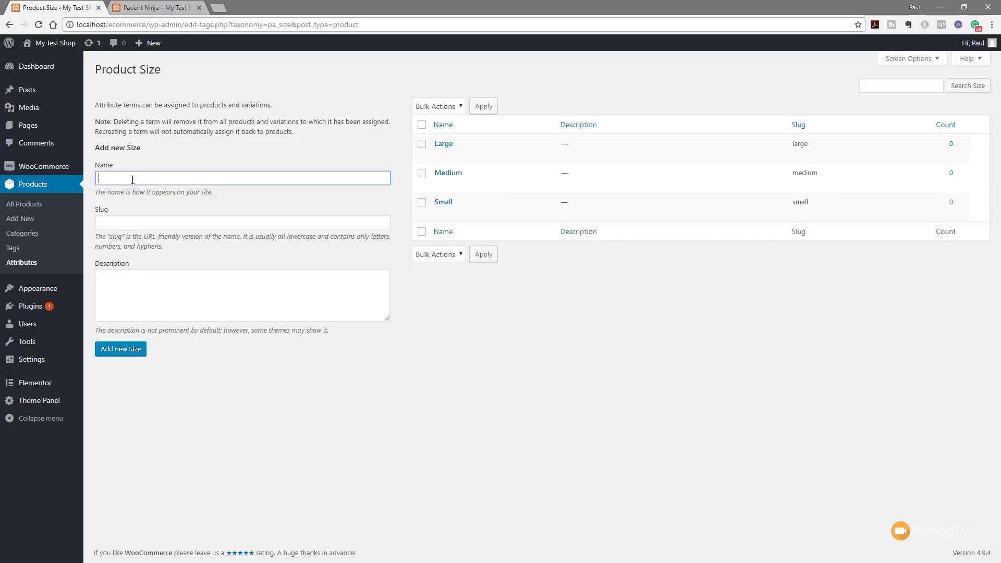
{"action": "type", "text": "XL"}
{"action": "left_click", "coordinate": [115, 353]}
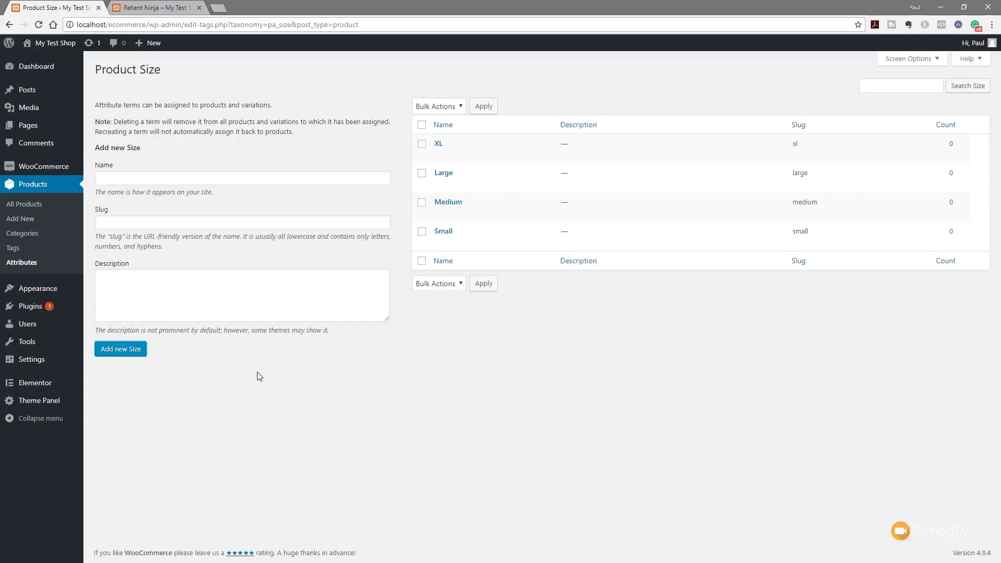
- Open the Patient Ninja product for editing and set its product type to Variable product
{"action": "left_click", "coordinate": [32, 206]}
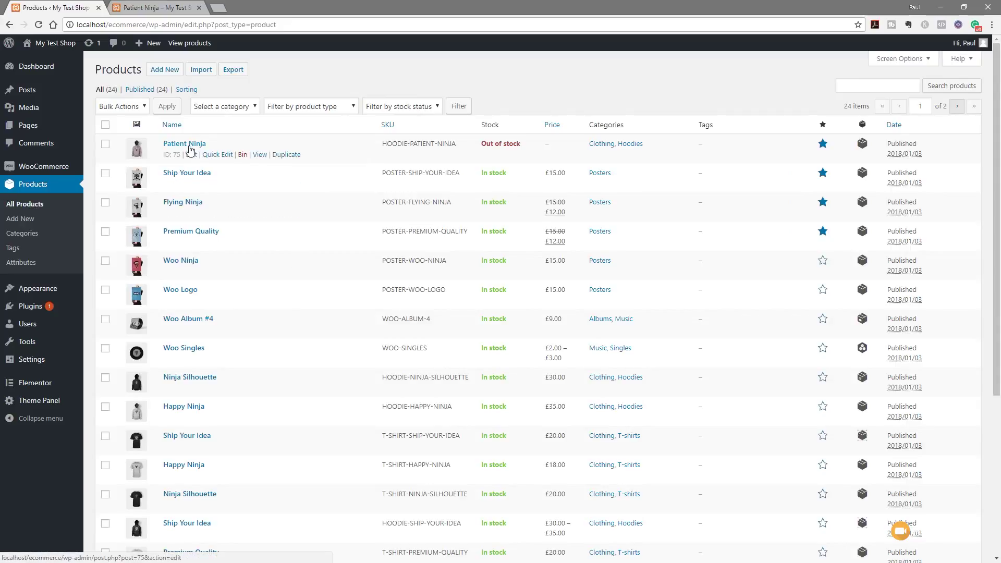
{"action": "left_click", "coordinate": [180, 145]}
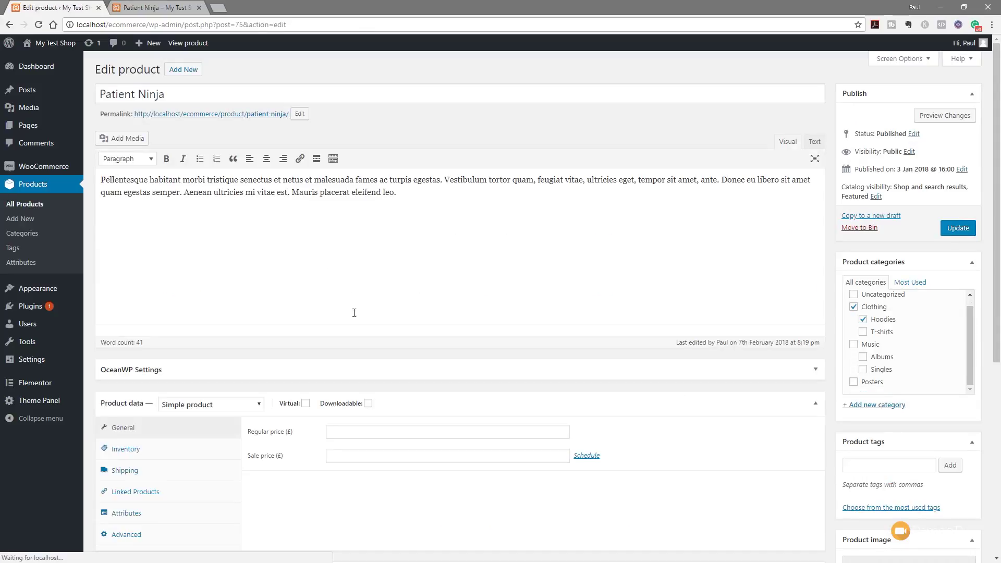
{"action": "scroll", "coordinate": [438, 359], "scroll_direction": "down", "scroll_amount": 3}
{"action": "scroll", "coordinate": [439, 363], "scroll_direction": "down", "scroll_amount": 1}
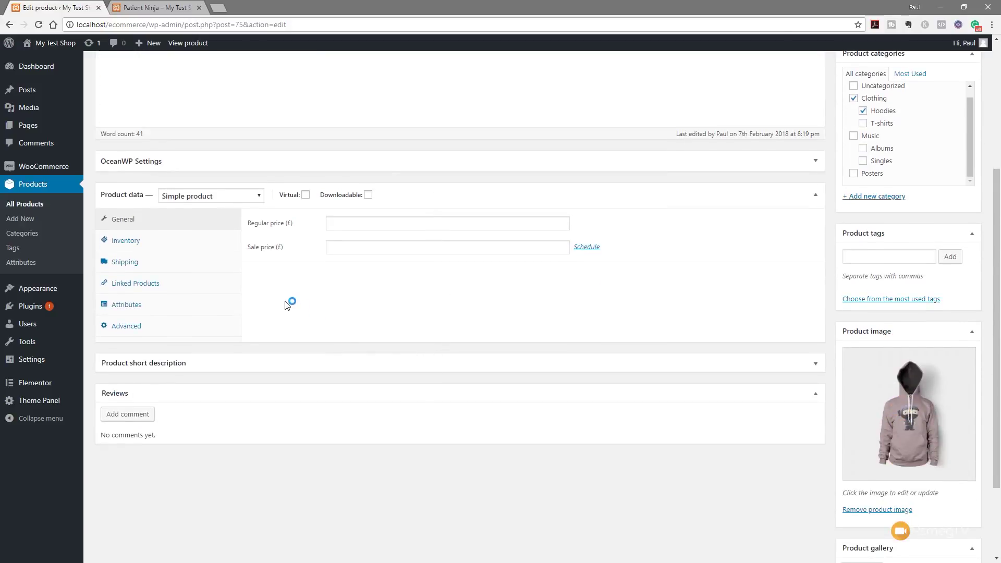
{"action": "left_click", "coordinate": [222, 198]}
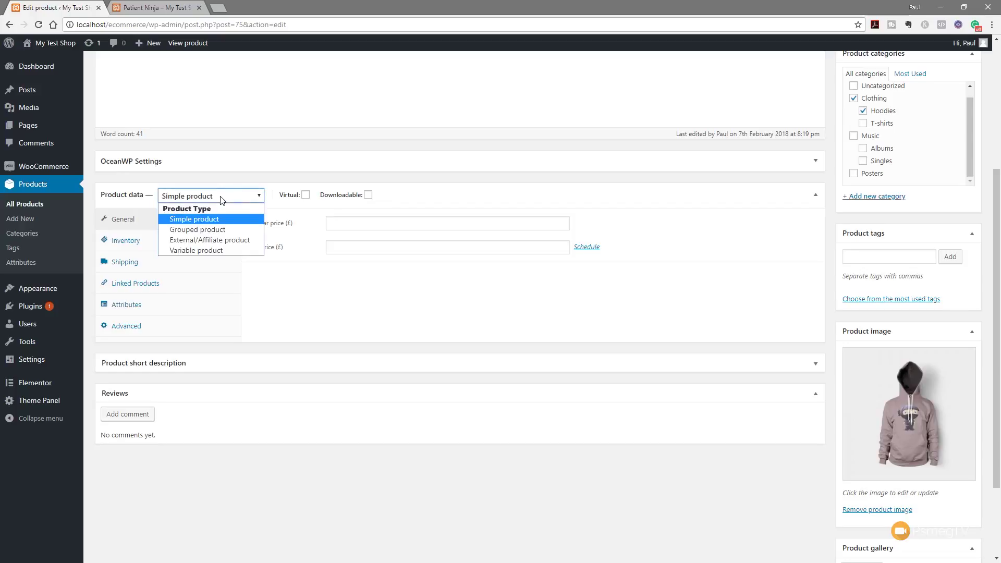
{"action": "left_click", "coordinate": [214, 248]}
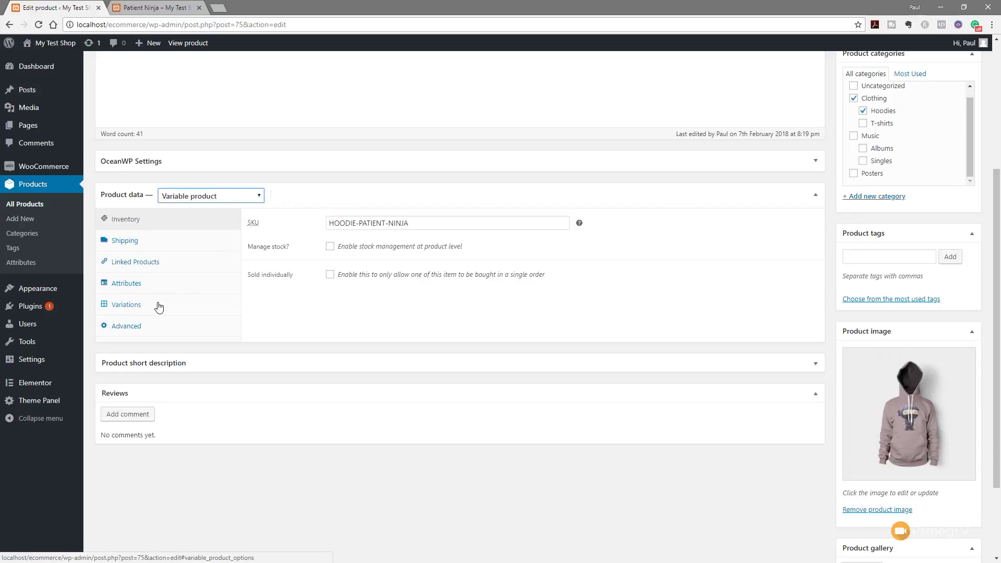
- Add the Size attribute to the Patient Ninja product
{"action": "left_click", "coordinate": [161, 286]}
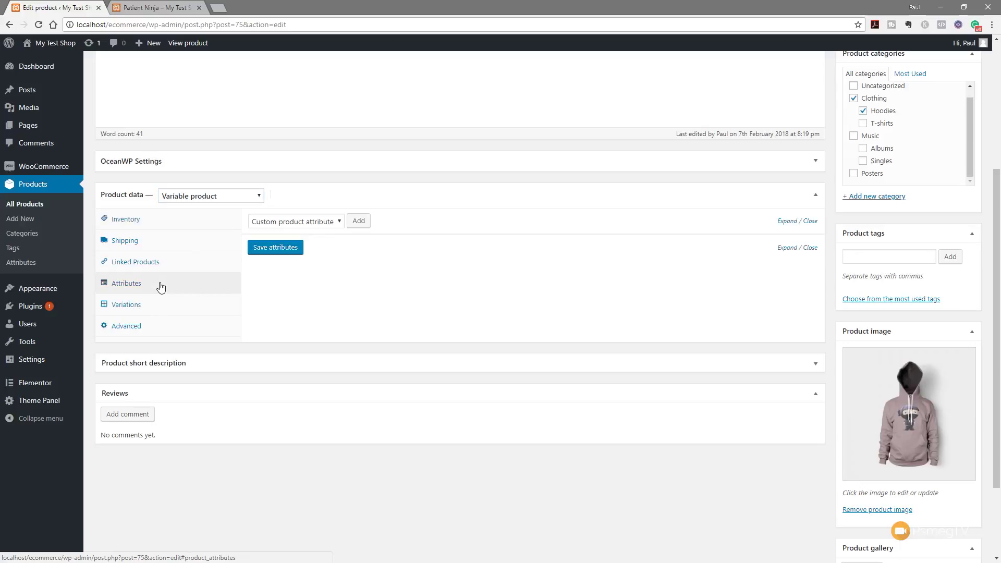
{"action": "left_click", "coordinate": [156, 307]}
{"action": "left_click", "coordinate": [158, 285]}
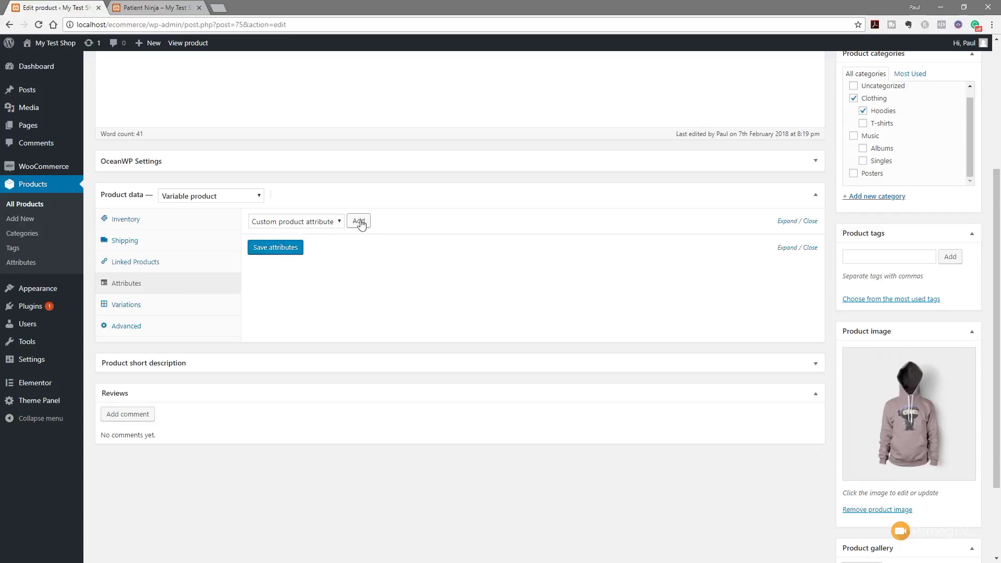
{"action": "left_click", "coordinate": [341, 221]}
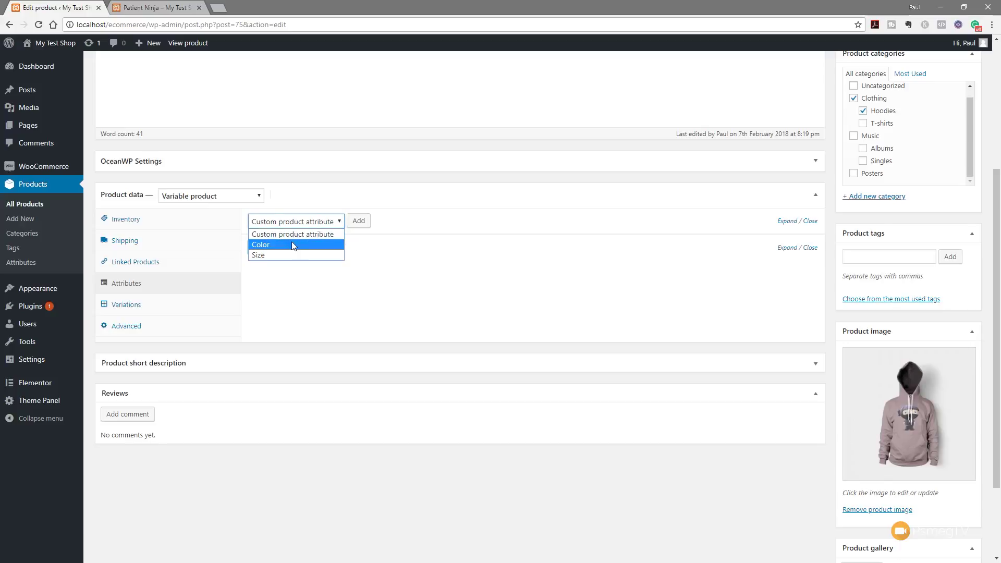
{"action": "left_click", "coordinate": [290, 254]}
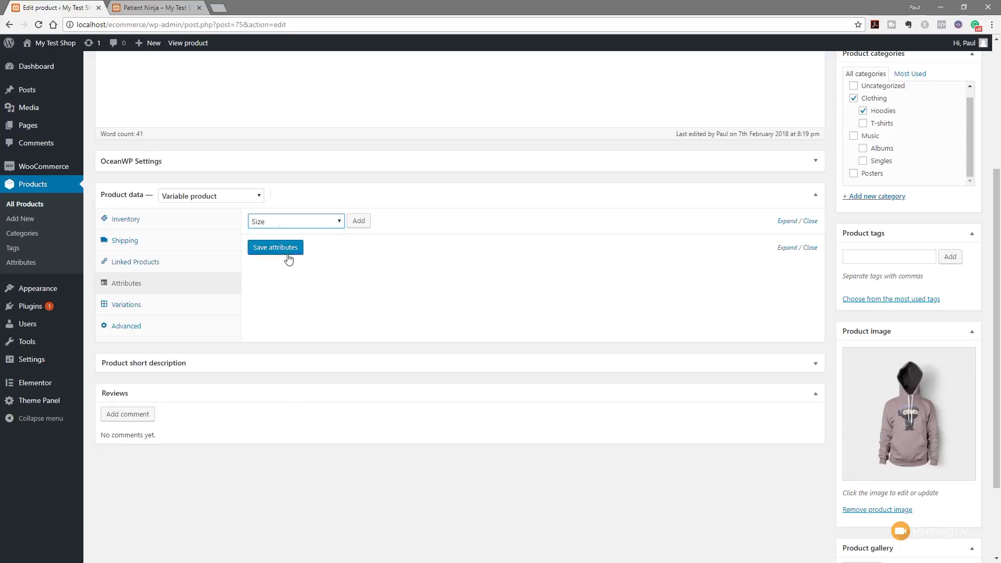
{"action": "left_click", "coordinate": [357, 222]}
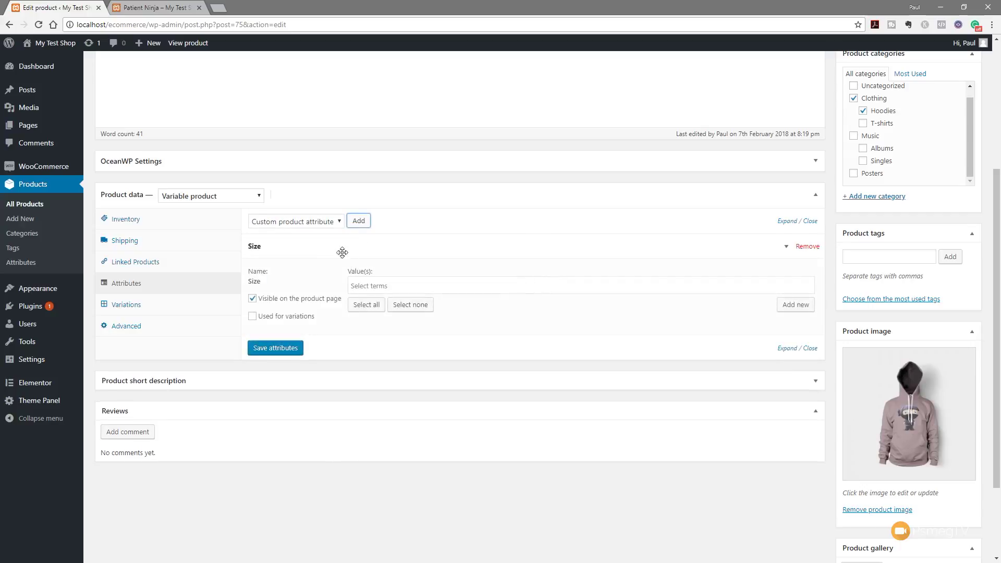
- Add the Color attribute to the product and mark both Size and Color as used for variations
{"action": "left_click", "coordinate": [339, 223]}
{"action": "left_click", "coordinate": [273, 244]}
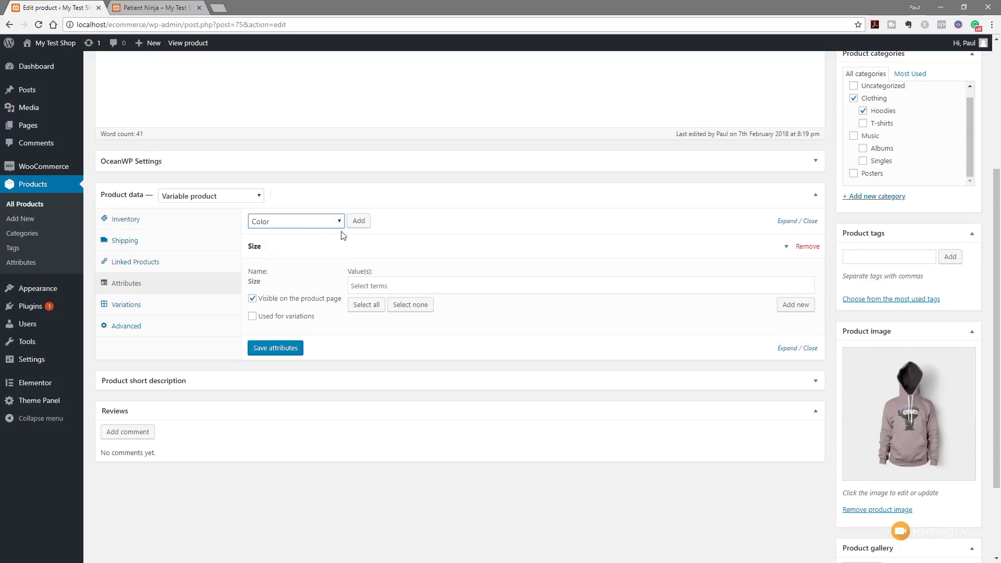
{"action": "left_click", "coordinate": [359, 221]}
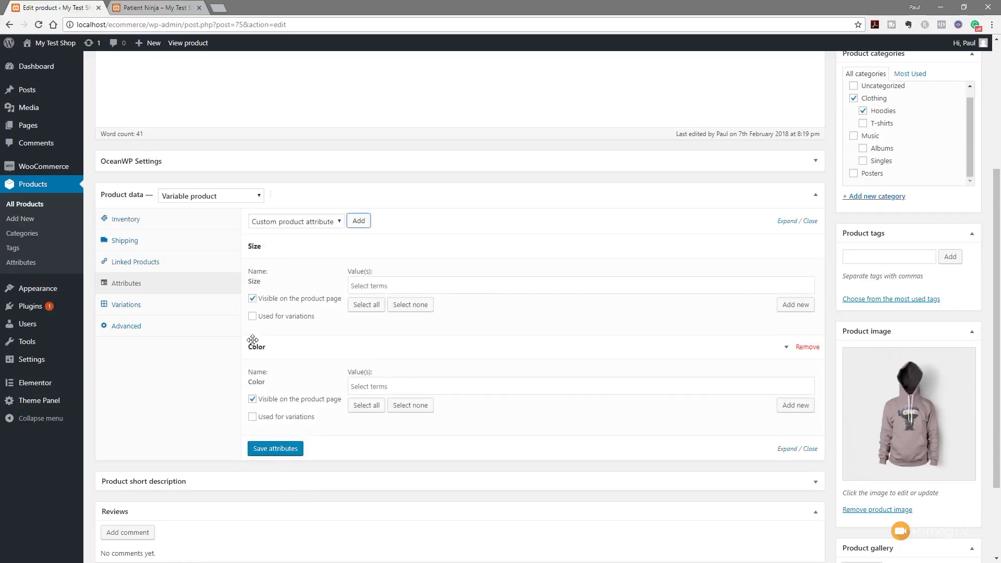
{"action": "left_click", "coordinate": [253, 316]}
{"action": "left_click", "coordinate": [252, 416]}
- Assign all available terms to the product's Size and Color attributes and save the attributes
{"action": "left_click", "coordinate": [387, 286]}
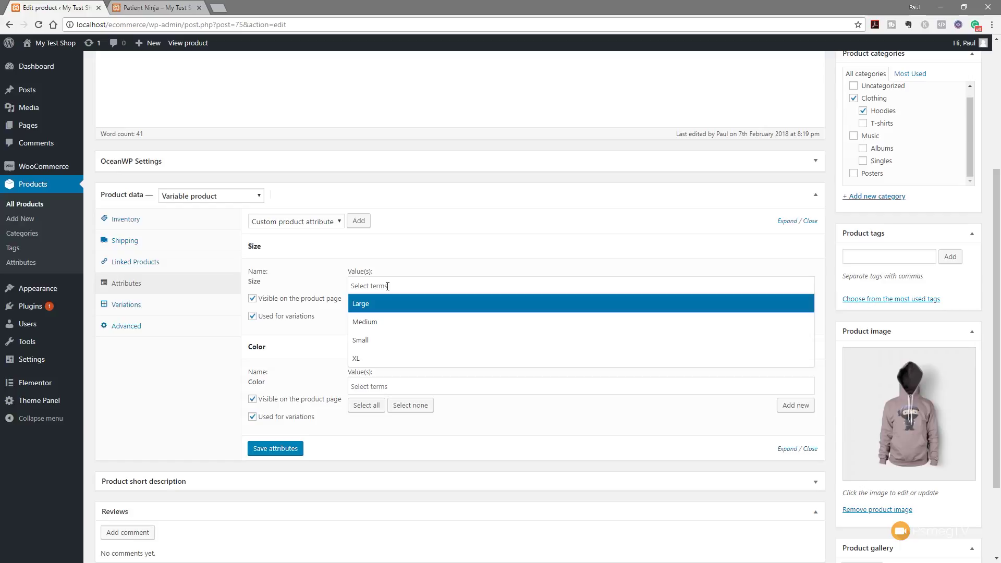
{"action": "left_click", "coordinate": [415, 247]}
{"action": "left_click", "coordinate": [396, 249]}
{"action": "left_click", "coordinate": [364, 308]}
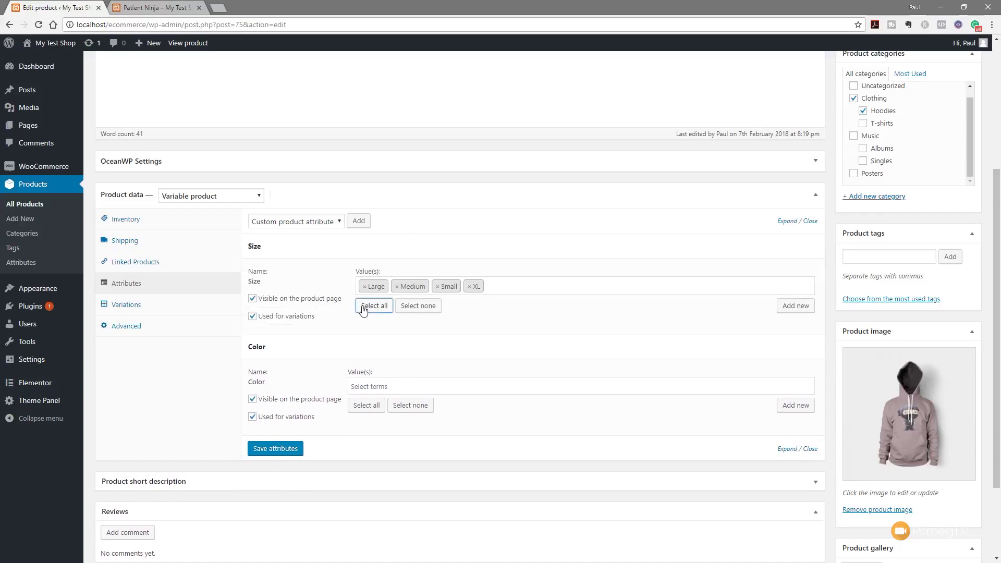
{"action": "left_click", "coordinate": [368, 406]}
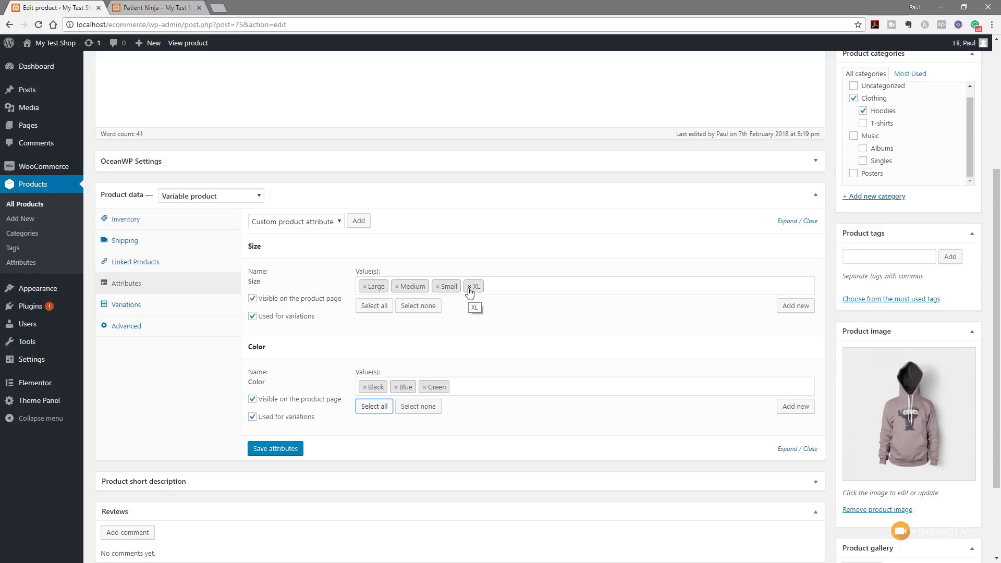
{"action": "left_click", "coordinate": [289, 447]}
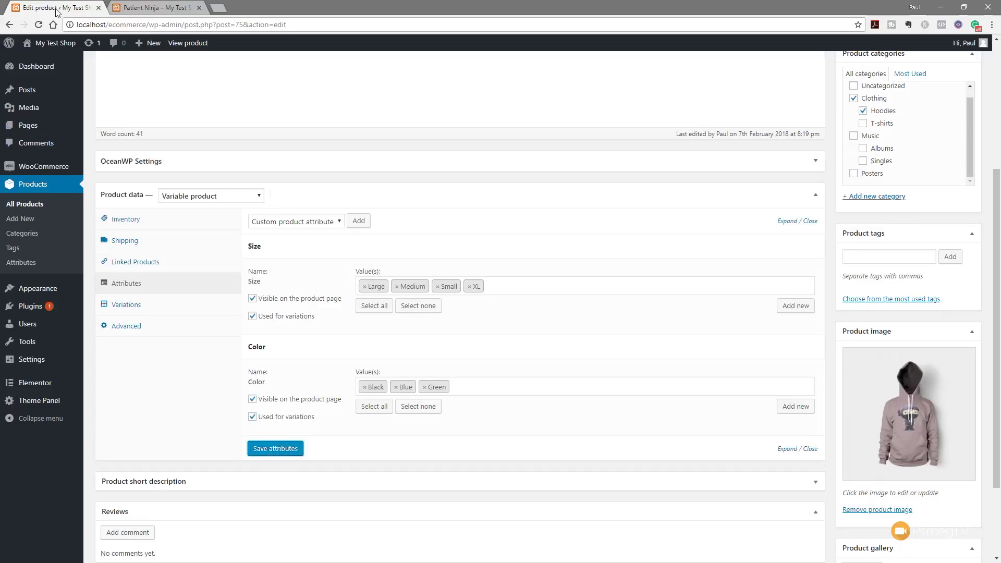
- Add a single new variation to the Patient Ninja product
{"action": "left_click", "coordinate": [135, 302]}
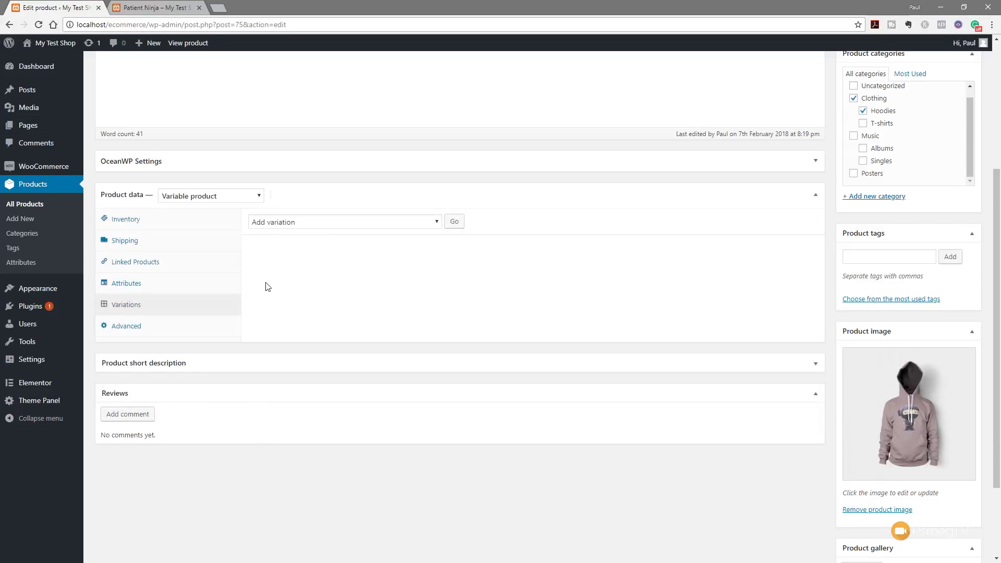
{"action": "left_click", "coordinate": [303, 223]}
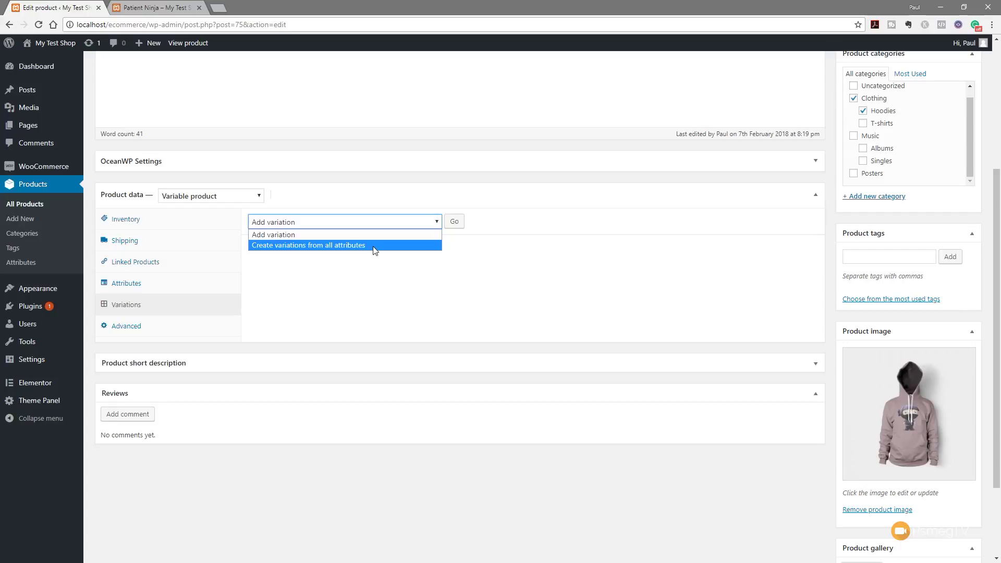
{"action": "left_click", "coordinate": [583, 260]}
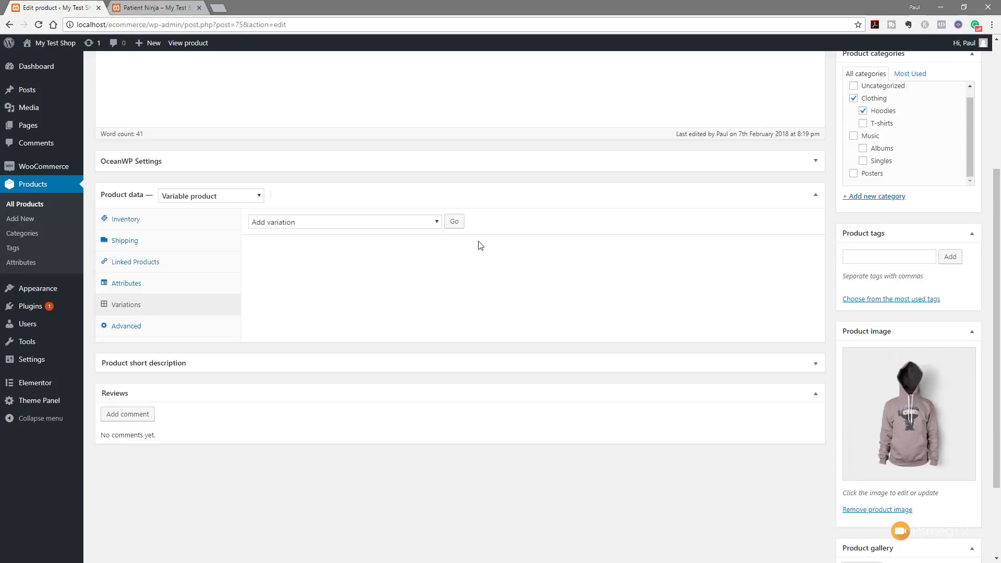
{"action": "left_click", "coordinate": [452, 222]}
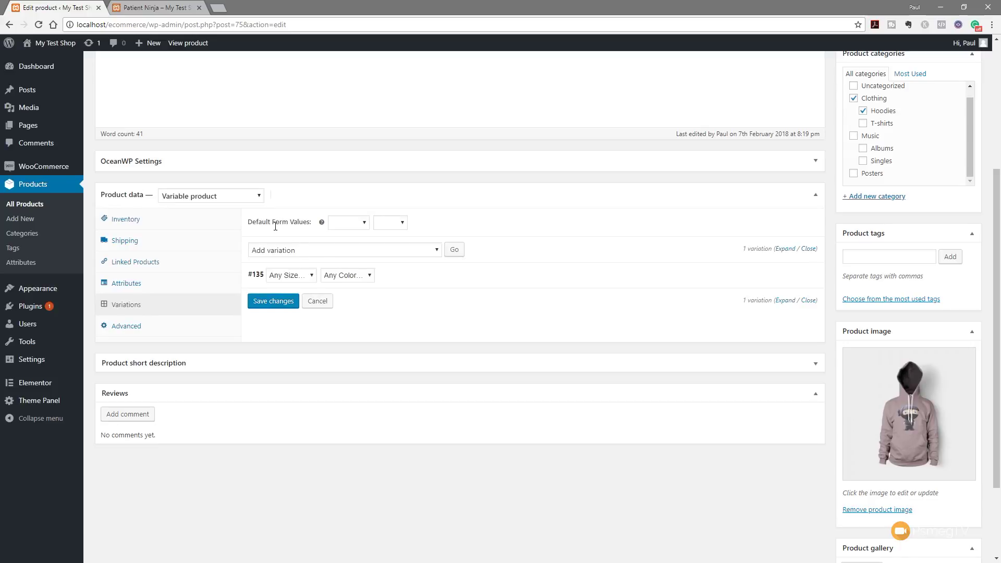
- Set the variations' default form values to size Medium and color Black
{"action": "left_click", "coordinate": [338, 226]}
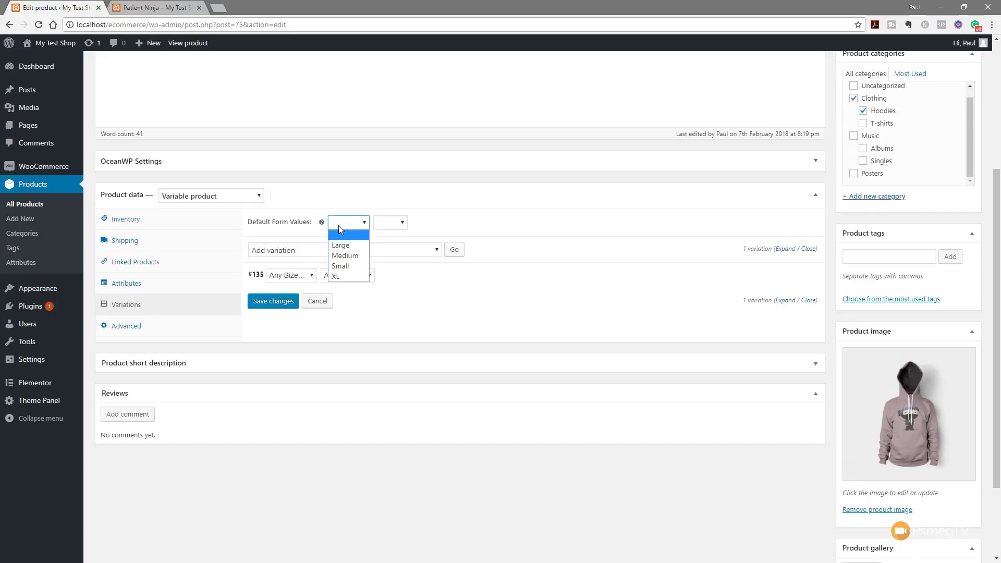
{"action": "left_click", "coordinate": [407, 224]}
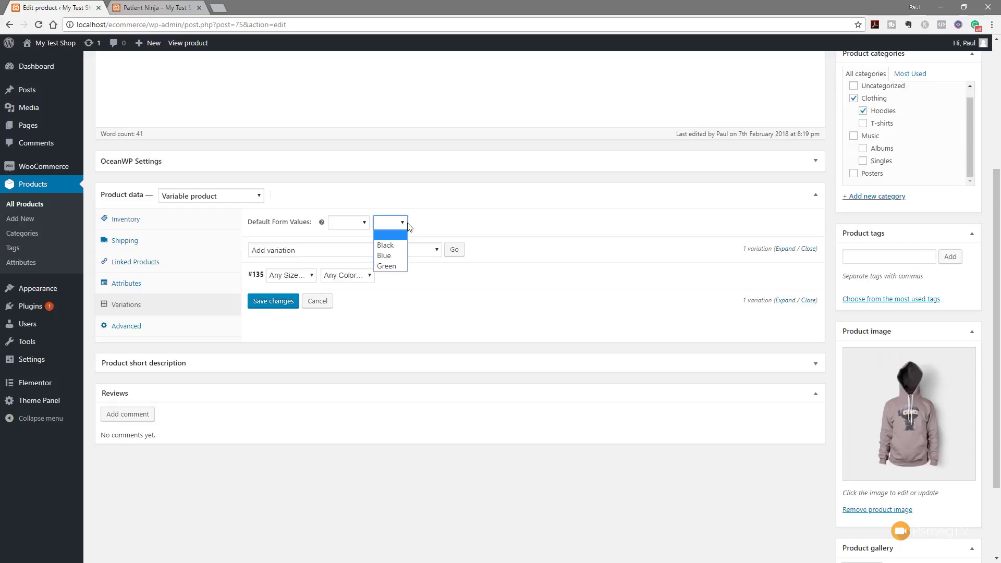
{"action": "left_click", "coordinate": [455, 232]}
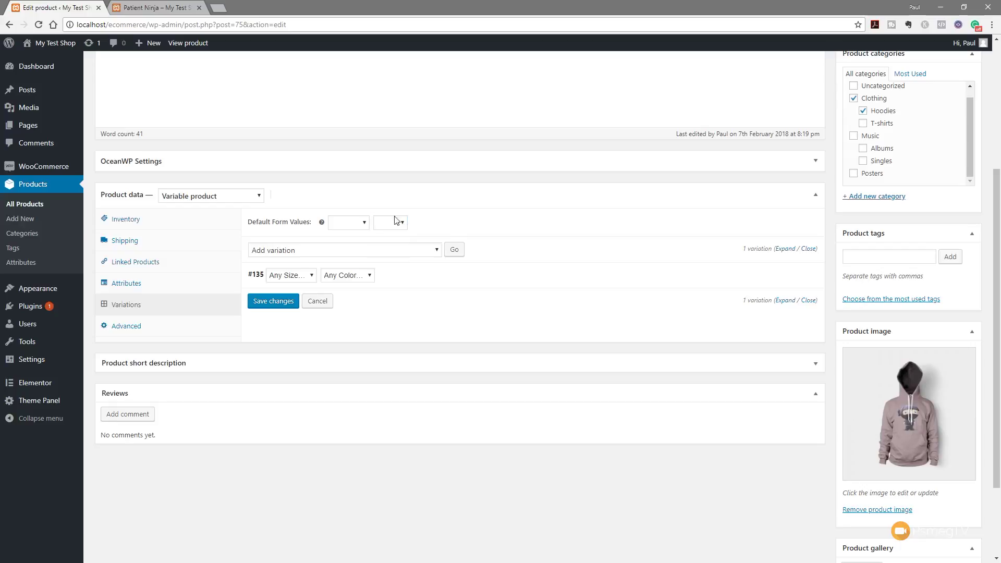
{"action": "left_click", "coordinate": [351, 224]}
{"action": "left_click", "coordinate": [344, 258]}
{"action": "left_click", "coordinate": [388, 222]}
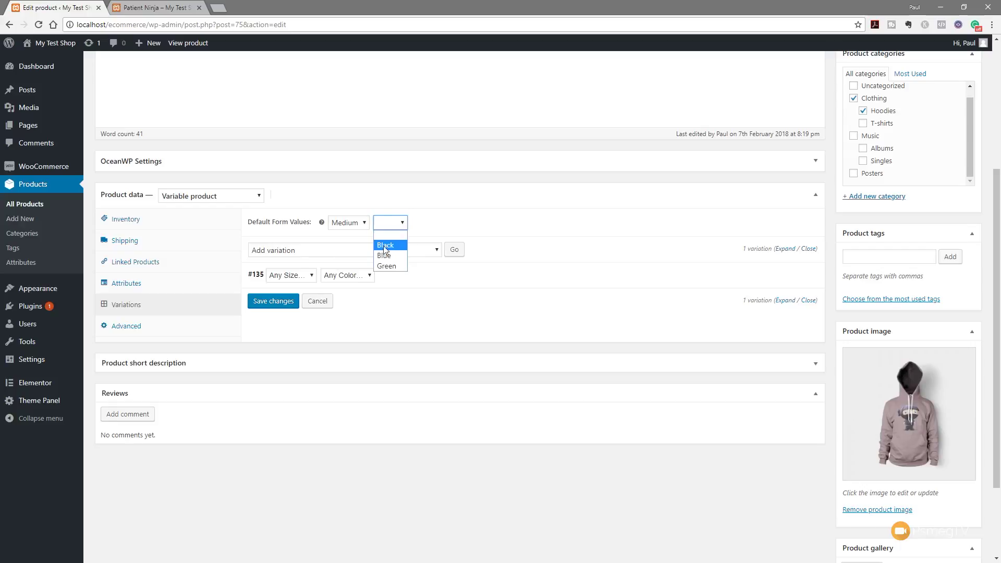
{"action": "left_click", "coordinate": [386, 246]}
- Reset the default form values for size and color to blank
{"action": "left_click", "coordinate": [363, 223]}
{"action": "left_click", "coordinate": [351, 235]}
{"action": "left_click", "coordinate": [394, 228]}
{"action": "left_click", "coordinate": [389, 240]}
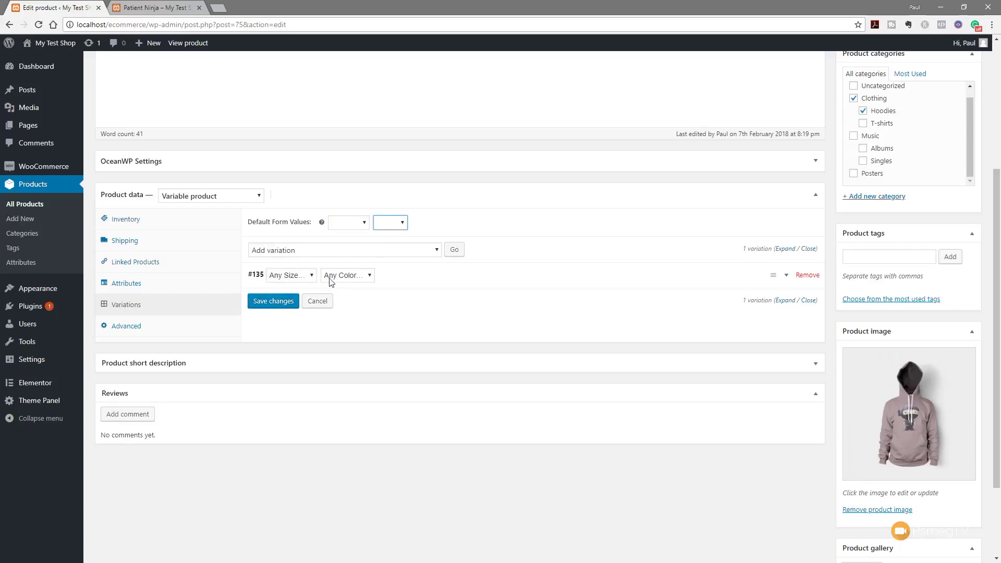
- Set the existing variation to size Large and color Black, and save the variation changes
{"action": "left_click", "coordinate": [299, 278]}
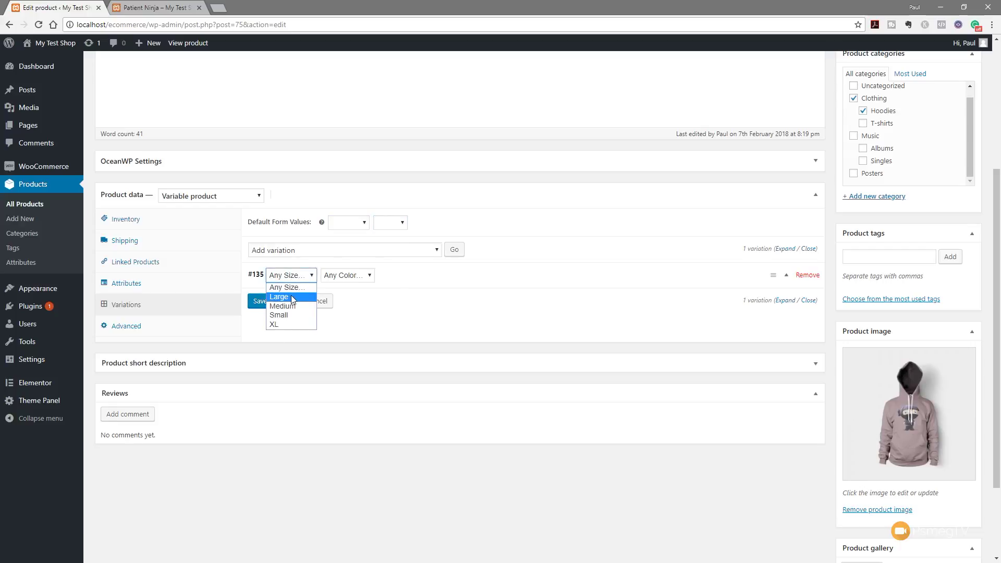
{"action": "left_click", "coordinate": [291, 297]}
{"action": "left_click", "coordinate": [352, 280]}
{"action": "left_click", "coordinate": [348, 296]}
{"action": "left_click", "coordinate": [273, 300]}
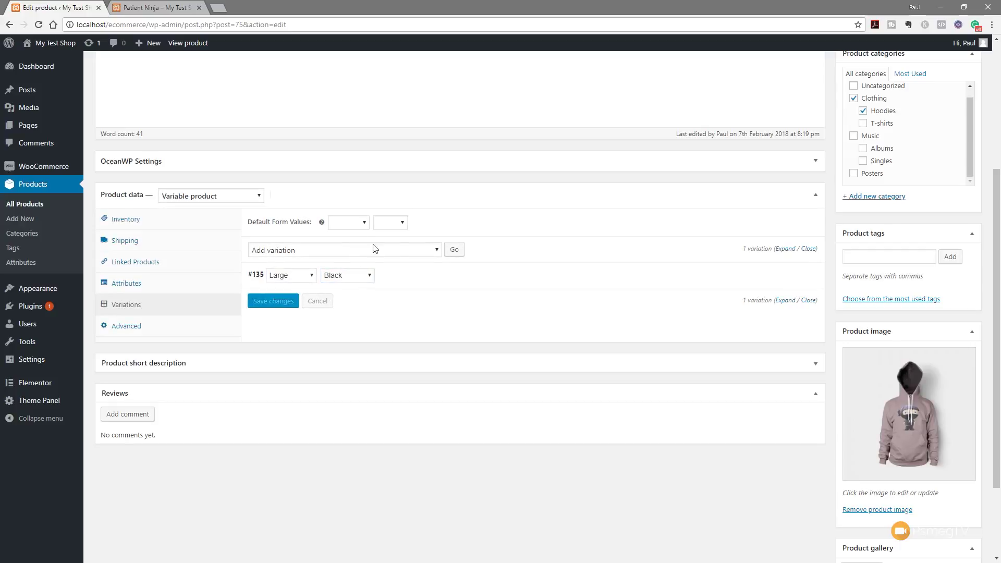
- Add a second variation with size Medium and color Black, and save the changes
{"action": "left_click", "coordinate": [454, 250]}
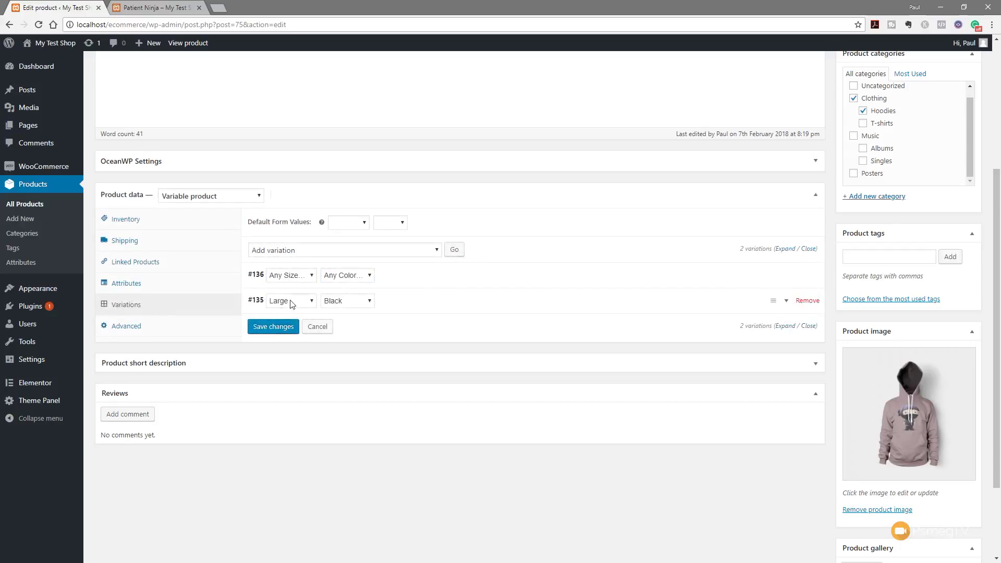
{"action": "left_click", "coordinate": [290, 275]}
{"action": "left_click", "coordinate": [294, 308]}
{"action": "left_click", "coordinate": [347, 275]}
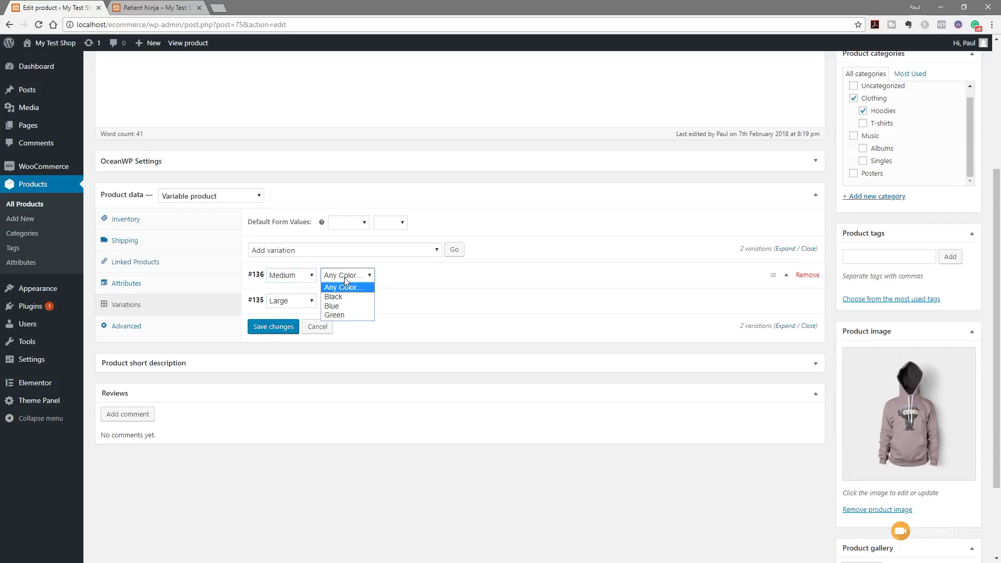
{"action": "left_click", "coordinate": [340, 286]}
{"action": "left_click", "coordinate": [273, 326]}
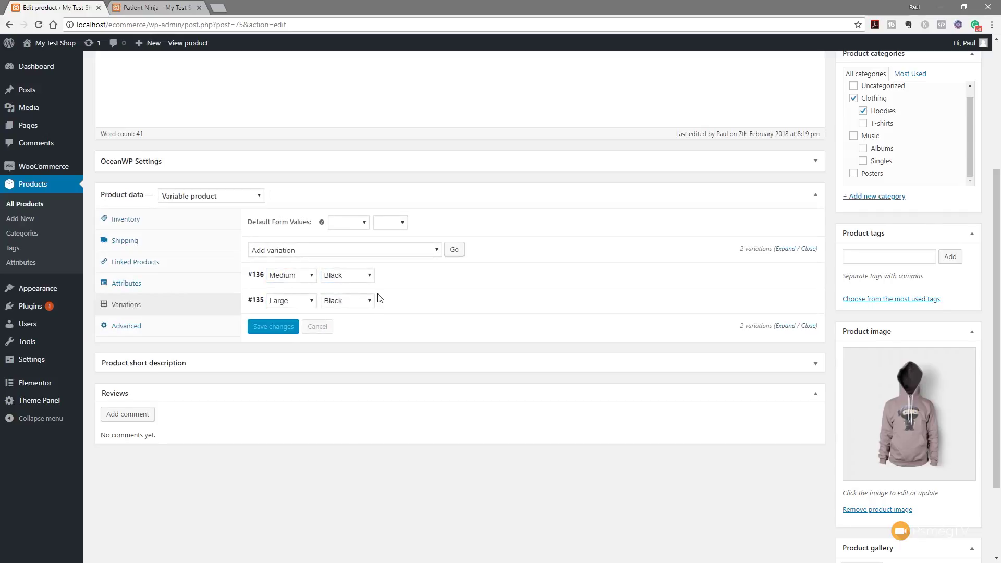
- Add a third variation with size Small and color Black, and save the changes
{"action": "left_click", "coordinate": [389, 250]}
{"action": "left_click", "coordinate": [412, 263]}
{"action": "left_click", "coordinate": [454, 250]}
{"action": "left_click", "coordinate": [307, 275]}
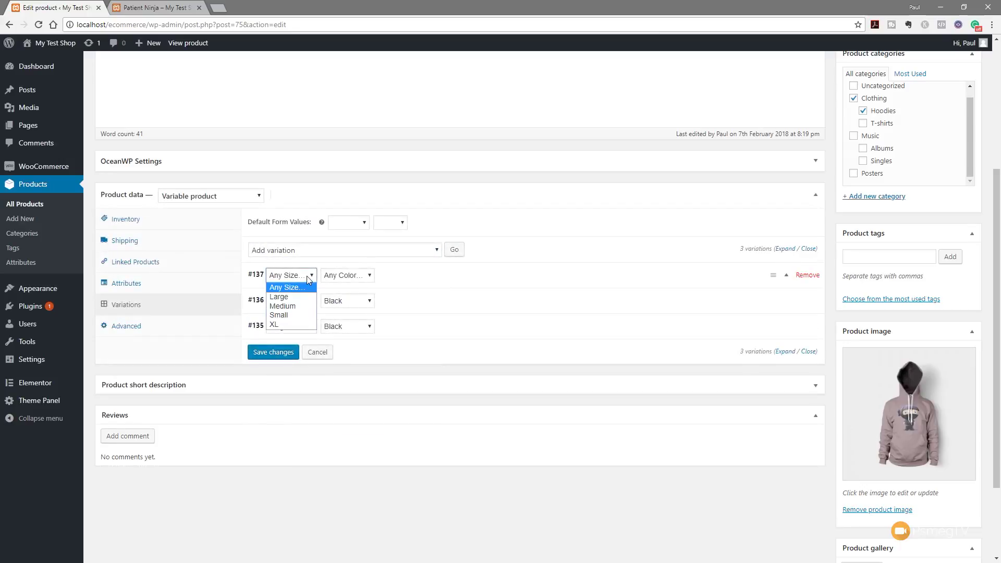
{"action": "left_click", "coordinate": [295, 307]}
{"action": "left_click", "coordinate": [291, 275]}
{"action": "left_click", "coordinate": [291, 315]}
{"action": "left_click", "coordinate": [348, 275]}
{"action": "left_click", "coordinate": [339, 296]}
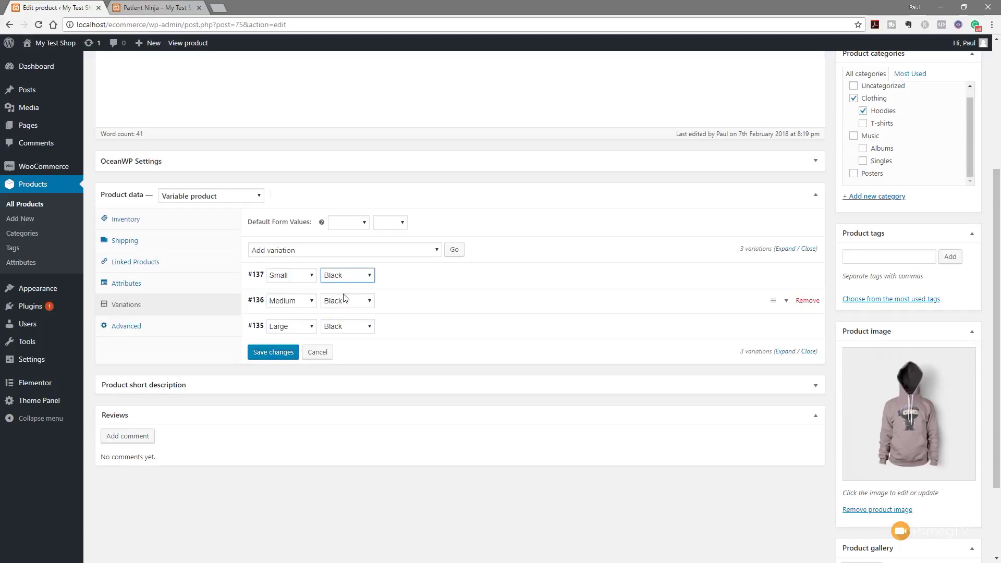
{"action": "left_click", "coordinate": [265, 352]}
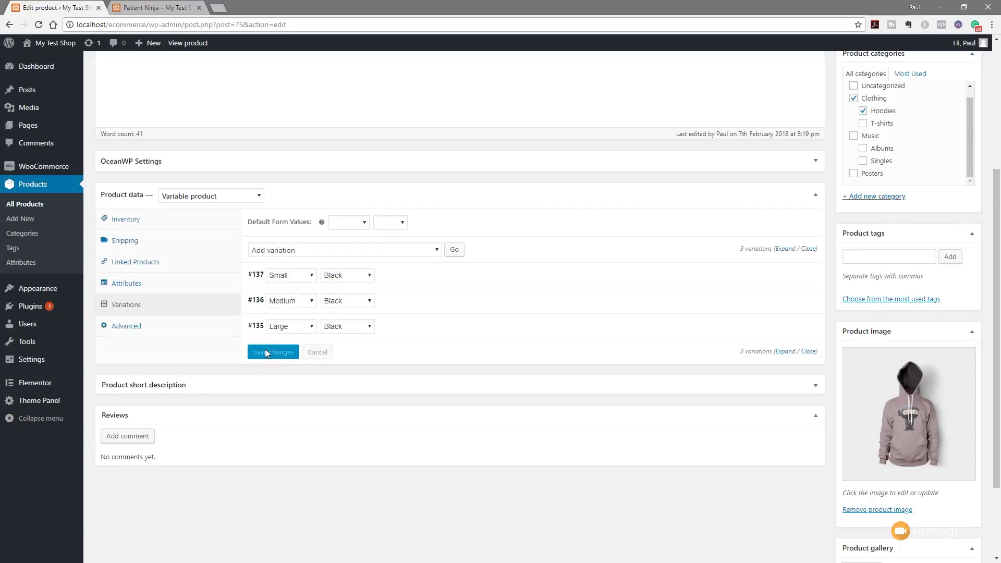
- Add a fourth variation with size Large and color Green, and save the changes
{"action": "left_click", "coordinate": [454, 249]}
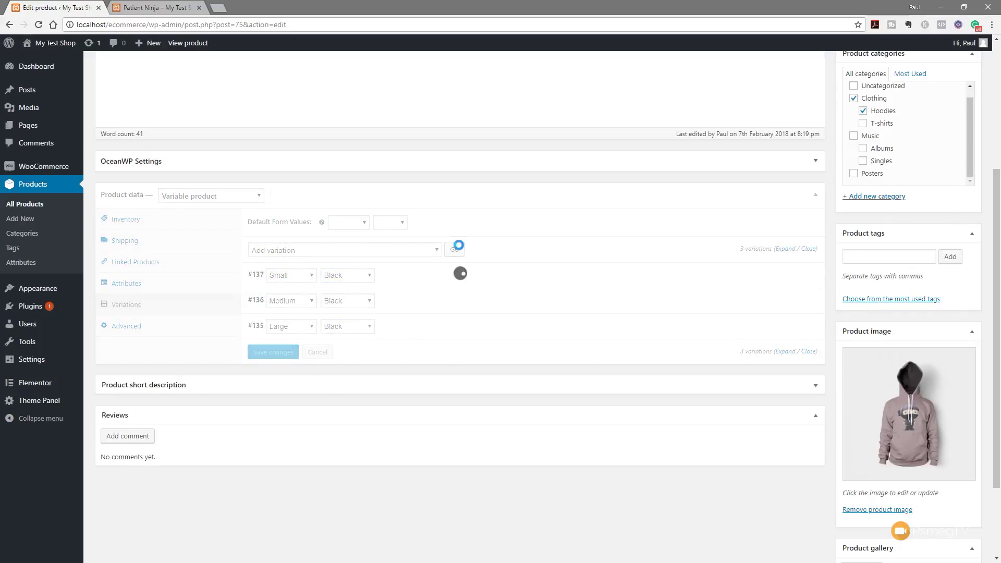
{"action": "left_click", "coordinate": [291, 275]}
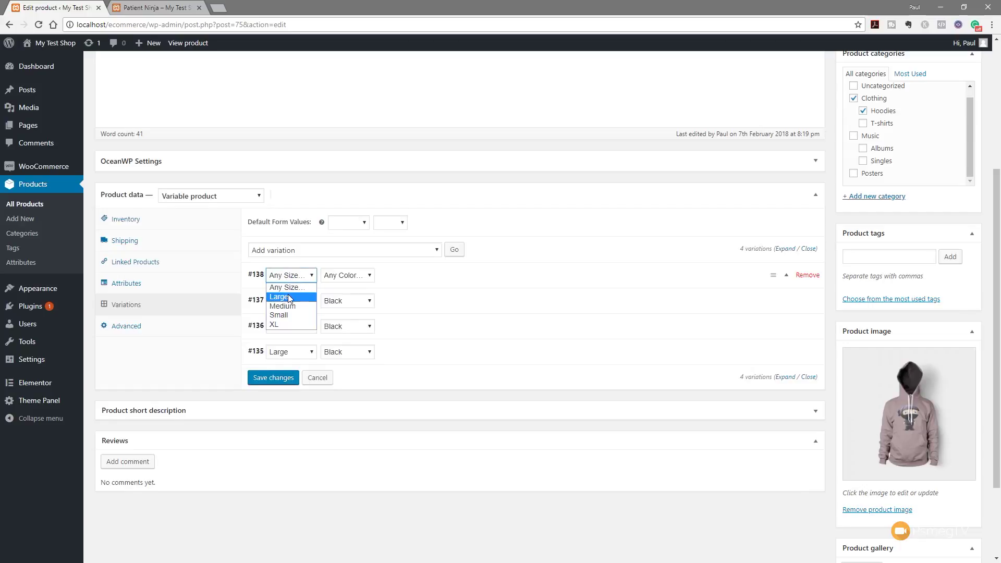
{"action": "left_click", "coordinate": [284, 314]}
{"action": "left_click", "coordinate": [359, 276]}
{"action": "left_click", "coordinate": [338, 315]}
{"action": "left_click", "coordinate": [273, 379]}
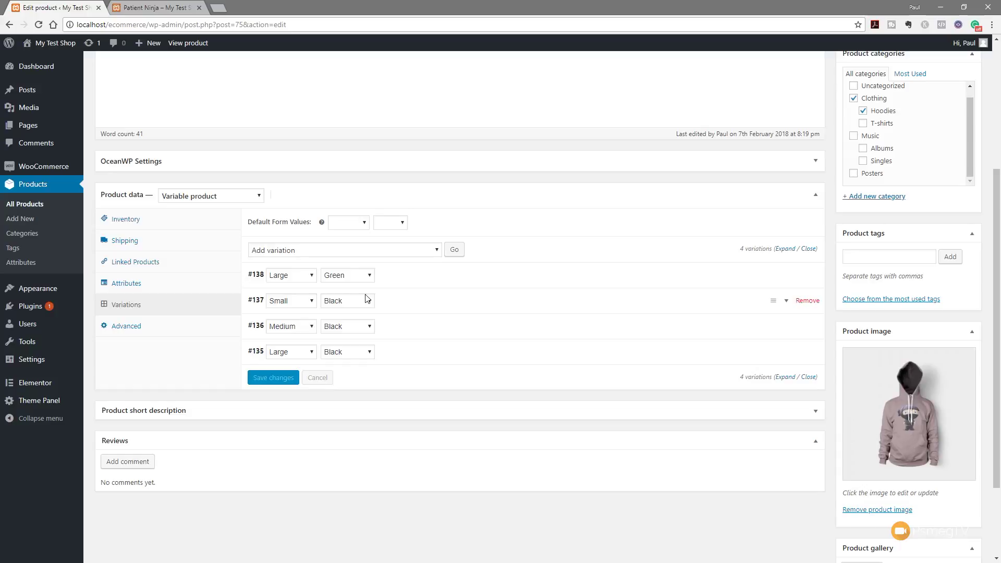
- Expand the Large Green variation's details and set its regular price to £20
{"action": "left_click", "coordinate": [465, 283]}
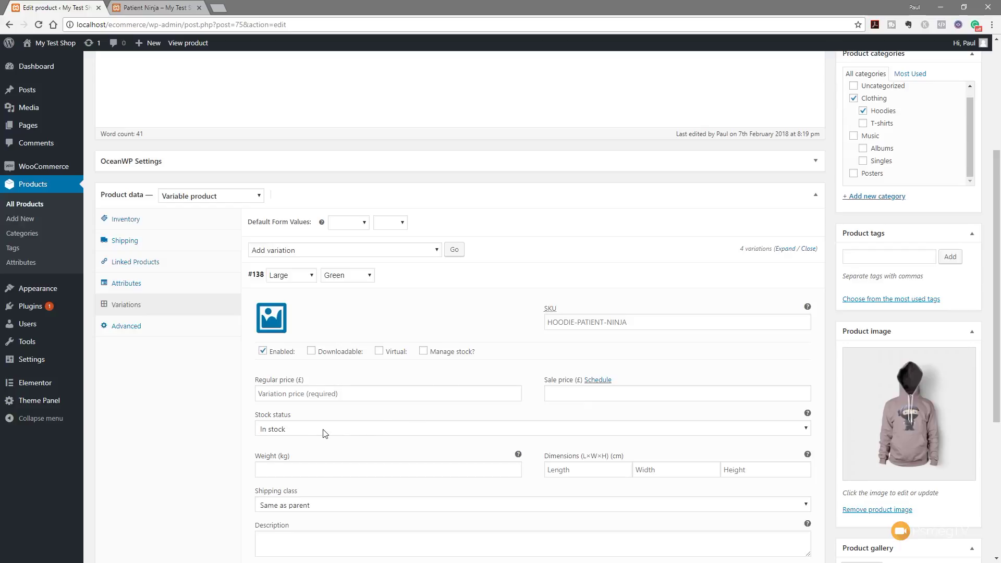
{"action": "scroll", "coordinate": [375, 474], "scroll_direction": "down", "scroll_amount": 3}
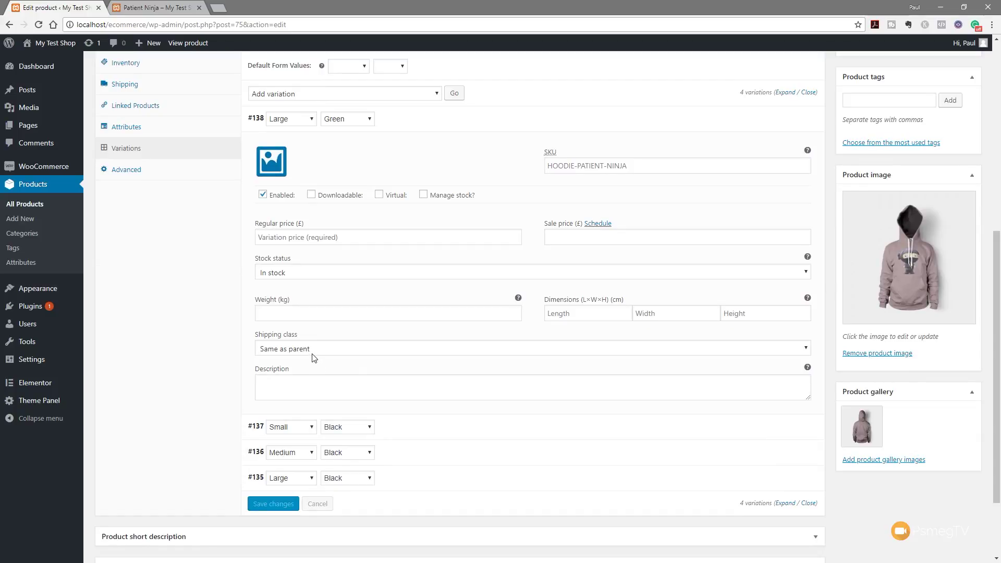
{"action": "left_click", "coordinate": [312, 385]}
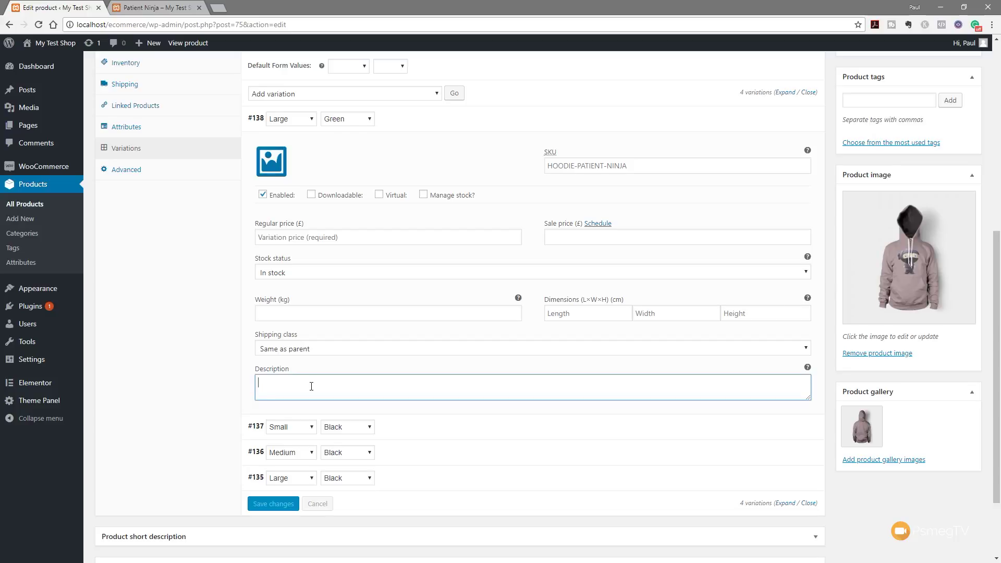
{"action": "left_click", "coordinate": [305, 238]}
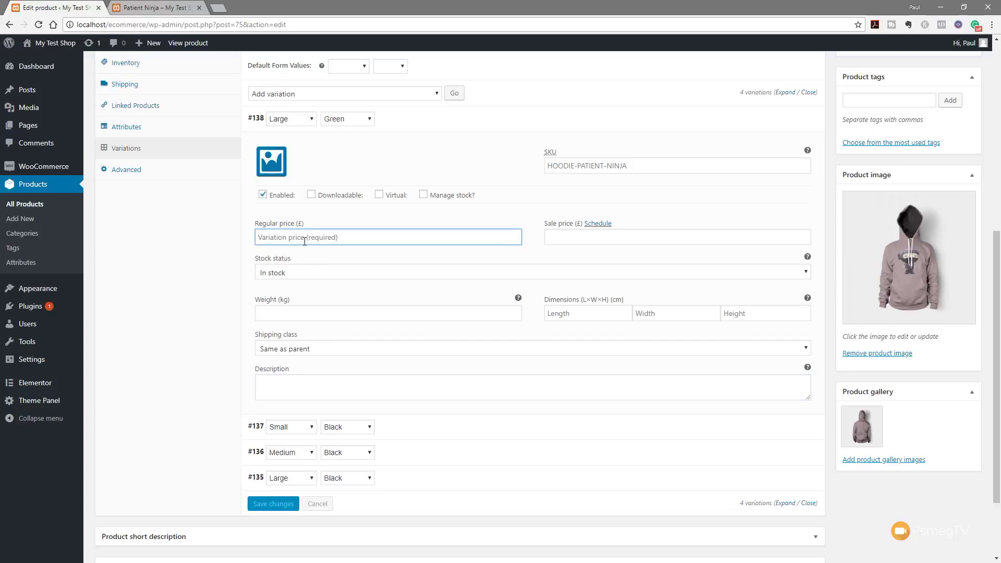
{"action": "type", "text": "20"}
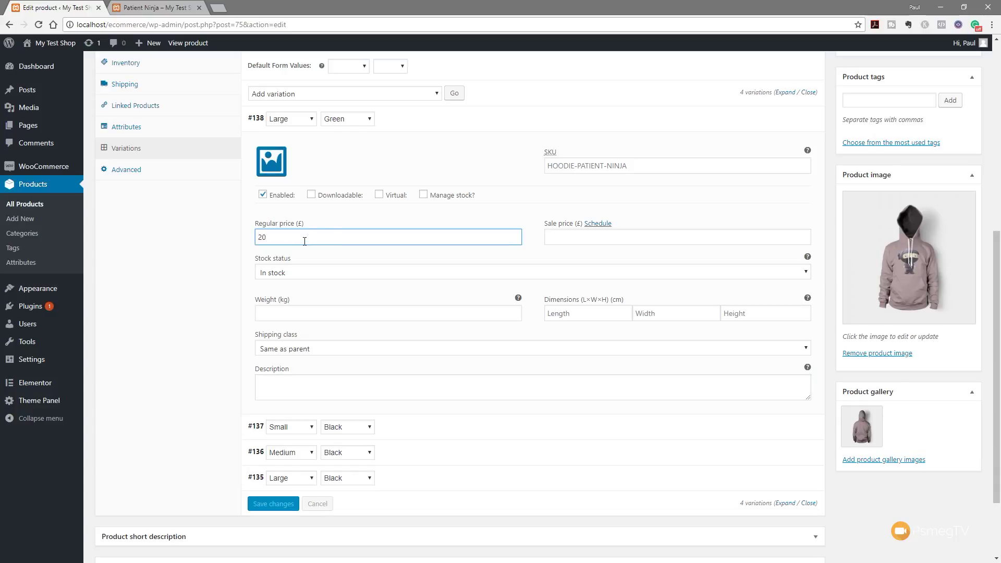
- Expand the Small Black variation's details and set its regular price to £15
{"action": "left_click", "coordinate": [495, 428]}
{"action": "scroll", "coordinate": [312, 495], "scroll_direction": "down", "scroll_amount": 2}
{"action": "left_click", "coordinate": [345, 439]}
{"action": "type", "text": "15"}
{"action": "scroll", "coordinate": [345, 439], "scroll_direction": "down", "scroll_amount": 3}
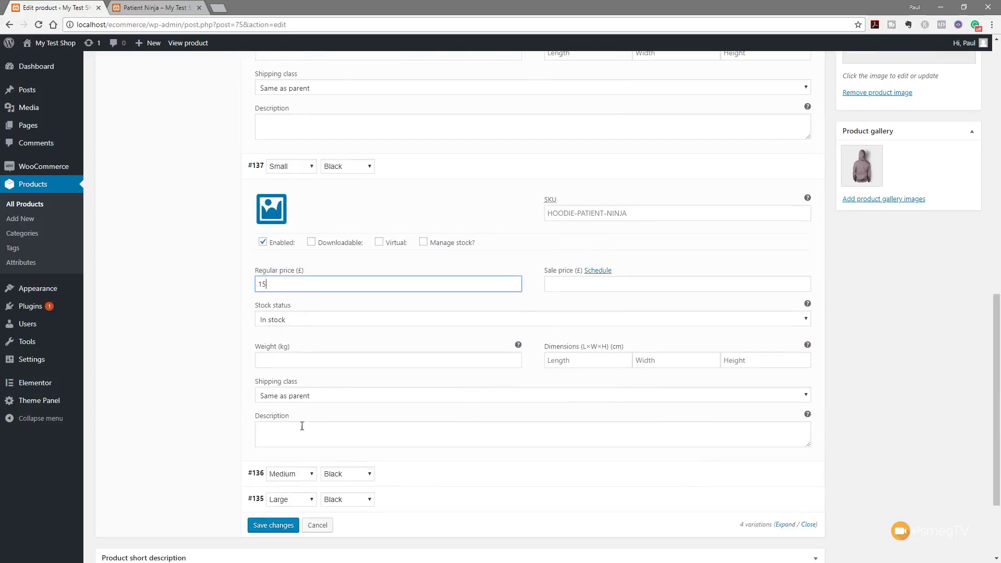
- Expand the Medium Black variation's details and set its regular price to £15
{"action": "left_click", "coordinate": [465, 477]}
{"action": "scroll", "coordinate": [465, 477], "scroll_direction": "down", "scroll_amount": 4}
{"action": "left_click", "coordinate": [345, 333]}
{"action": "type", "text": "15"}
{"action": "scroll", "coordinate": [502, 395], "scroll_direction": "down", "scroll_amount": 2}
- Expand the Large Black variation's details and set its regular price to £15
{"action": "left_click", "coordinate": [375, 388]}
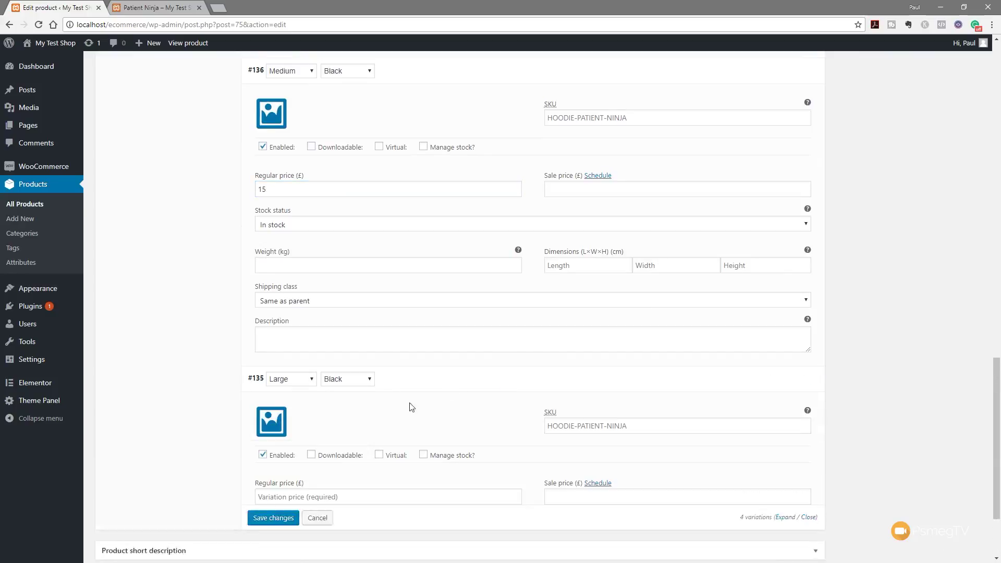
{"action": "left_click", "coordinate": [348, 496]}
{"action": "type", "text": "15"}
- Update the product and view its Patient Ninja page in the shop
{"action": "scroll", "coordinate": [190, 374], "scroll_direction": "up", "scroll_amount": 10}
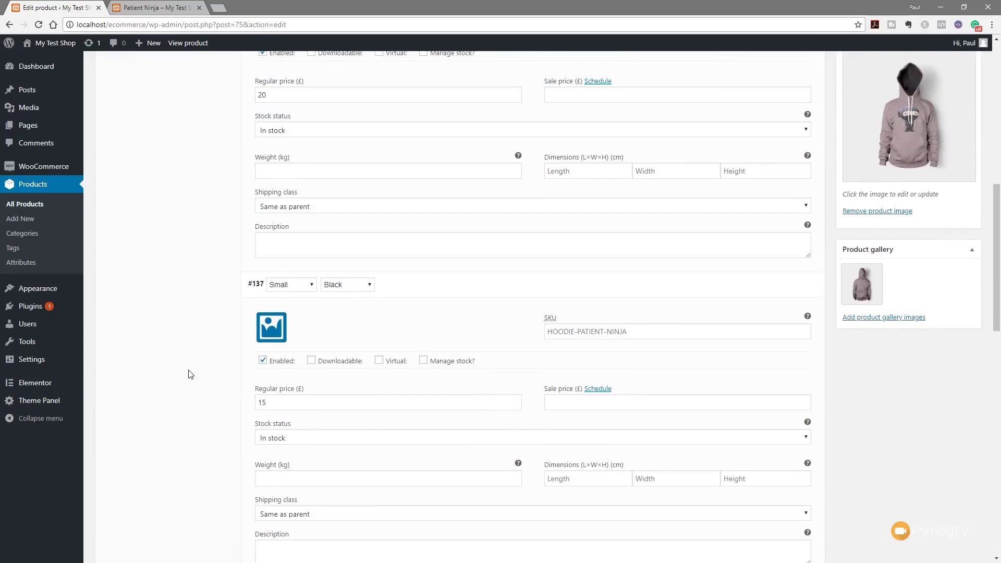
{"action": "scroll", "coordinate": [191, 374], "scroll_direction": "up", "scroll_amount": 3}
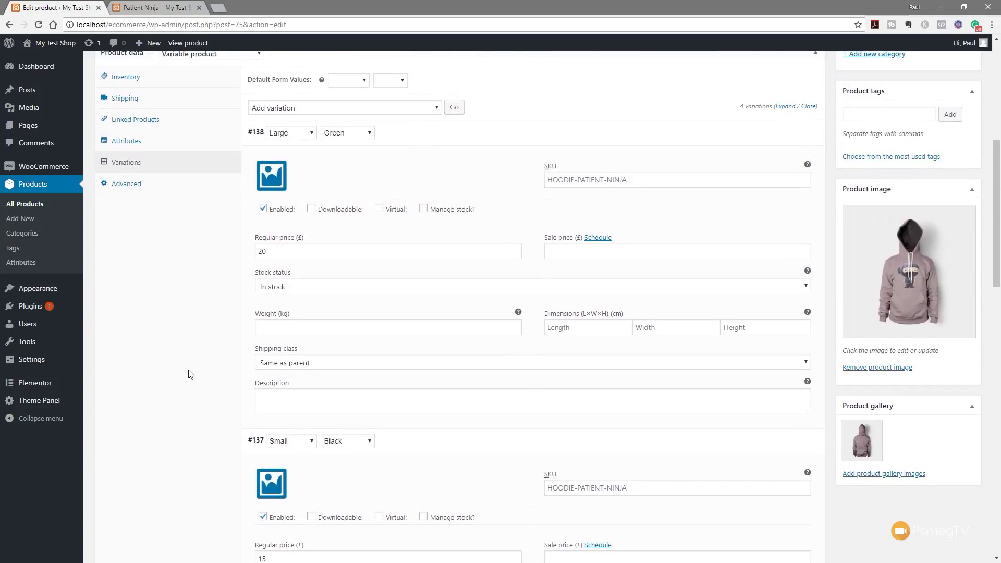
{"action": "scroll", "coordinate": [190, 374], "scroll_direction": "up", "scroll_amount": 2}
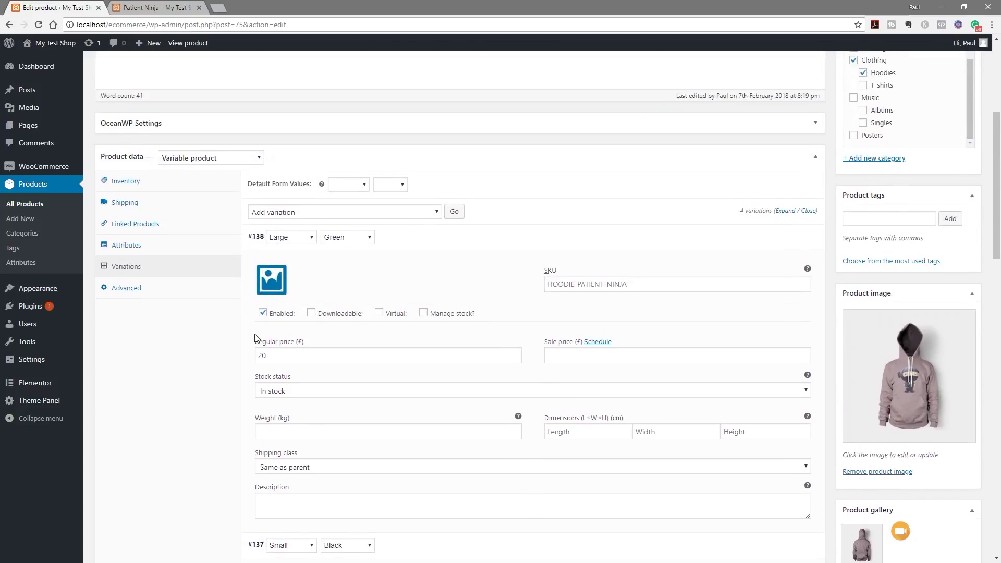
{"action": "scroll", "coordinate": [190, 374], "scroll_direction": "up", "scroll_amount": 3}
{"action": "left_click", "coordinate": [948, 139]}
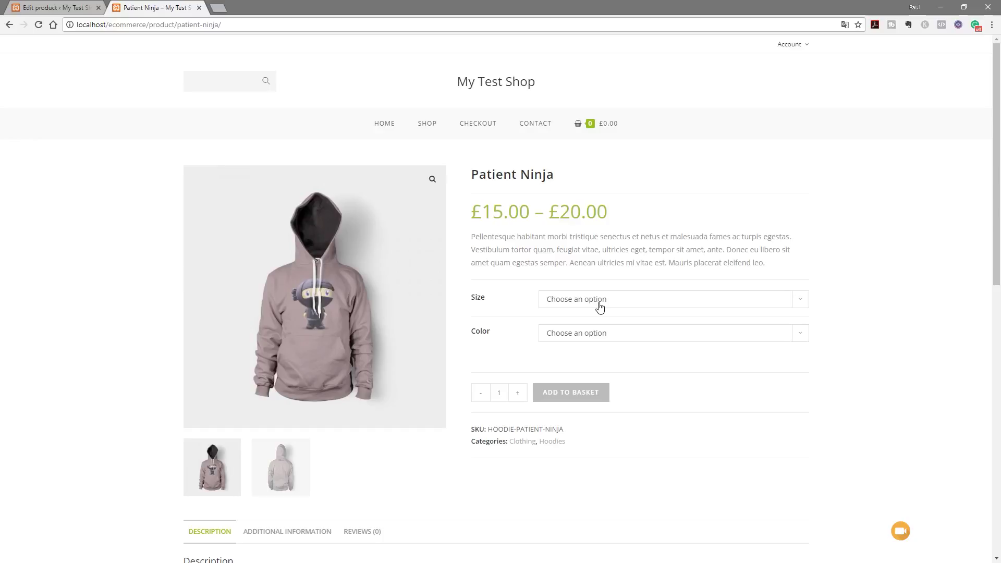
- Choose the color Green on the shop's product page and check which sizes are offered for it
{"action": "left_click", "coordinate": [592, 336]}
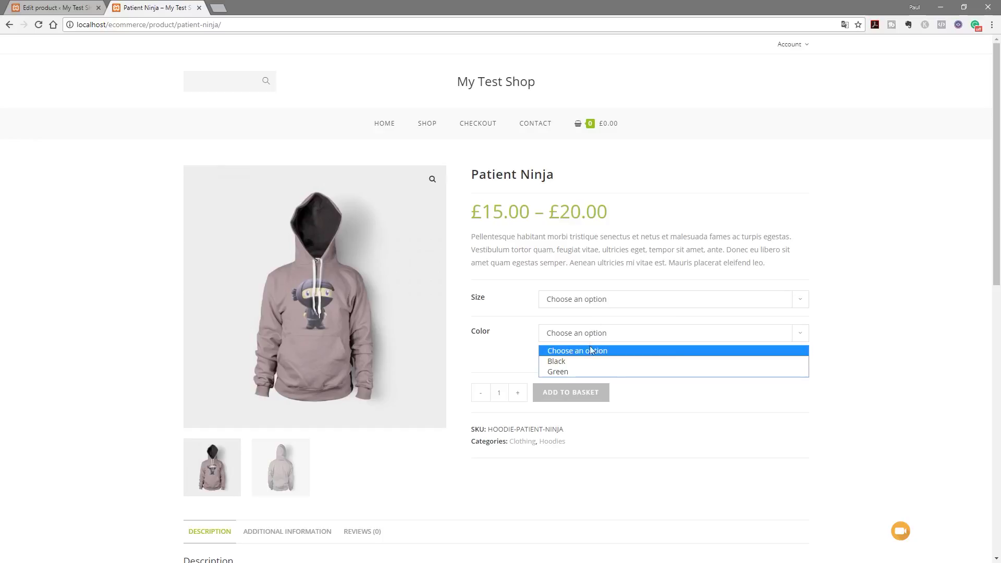
{"action": "left_click", "coordinate": [583, 372]}
{"action": "left_click", "coordinate": [586, 307]}
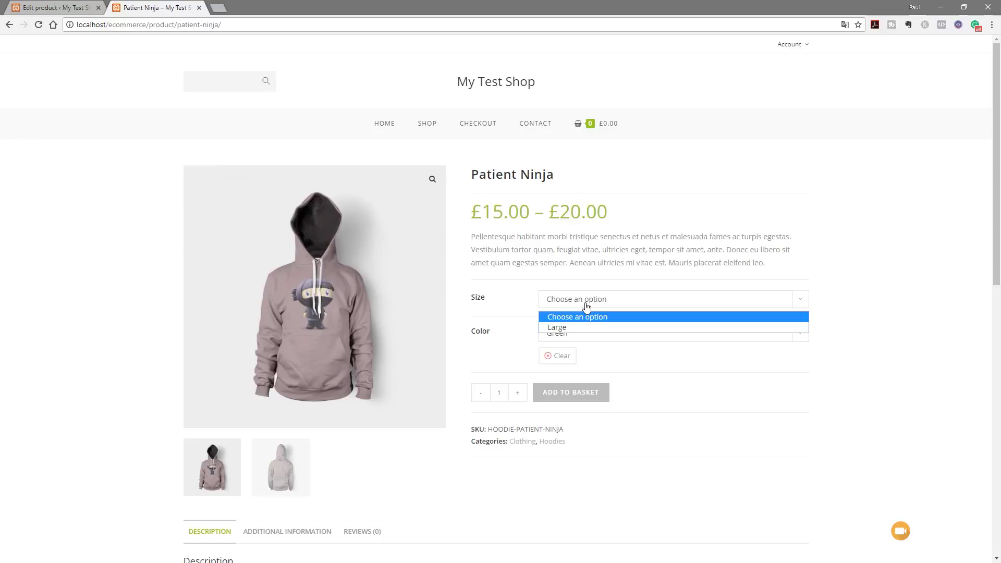
{"action": "left_click", "coordinate": [927, 275]}
- Choose color Black and size Medium on the product page to check that variation's price, and clear the selection
{"action": "left_click", "coordinate": [583, 334]}
{"action": "left_click", "coordinate": [576, 361]}
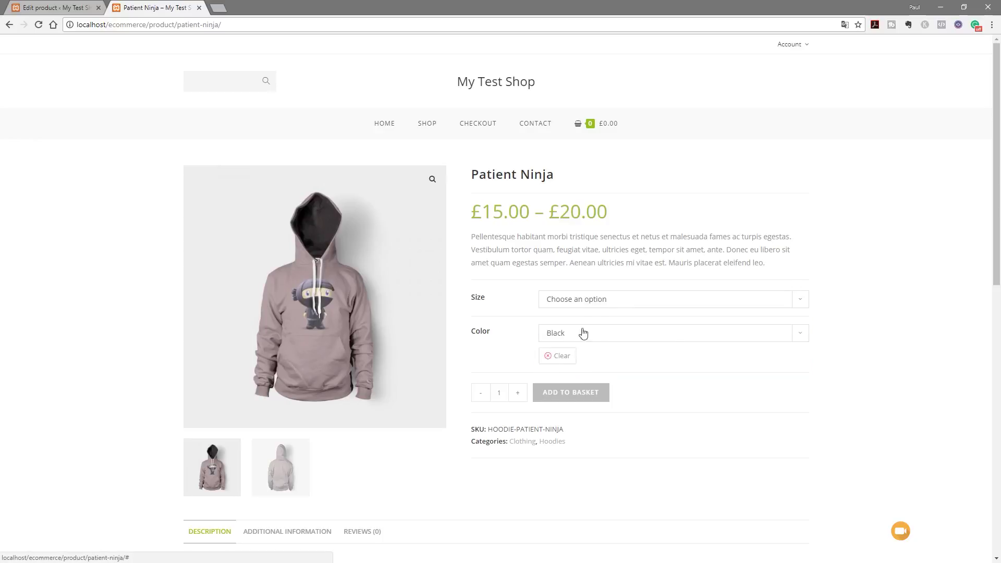
{"action": "left_click", "coordinate": [589, 303]}
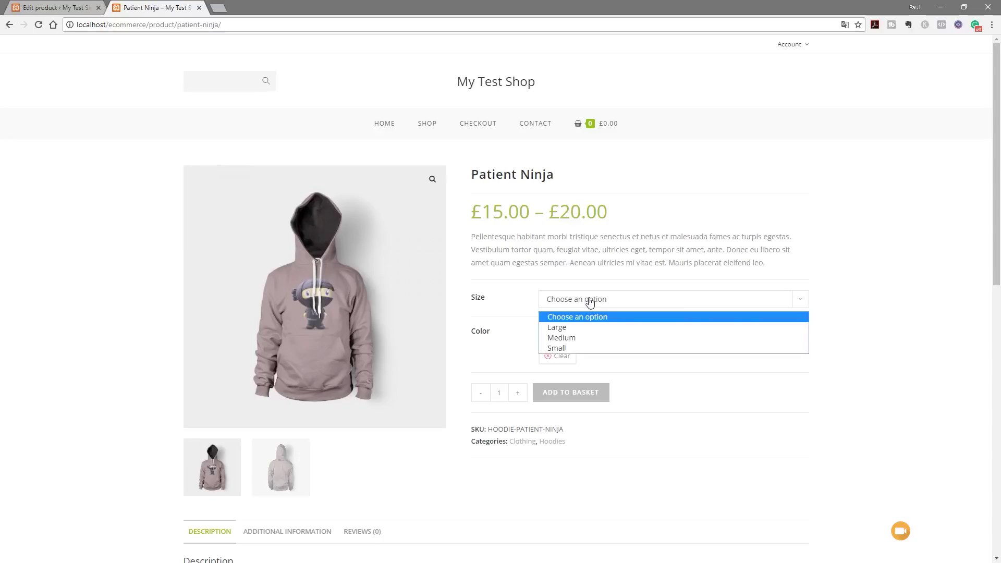
{"action": "left_click", "coordinate": [578, 337]}
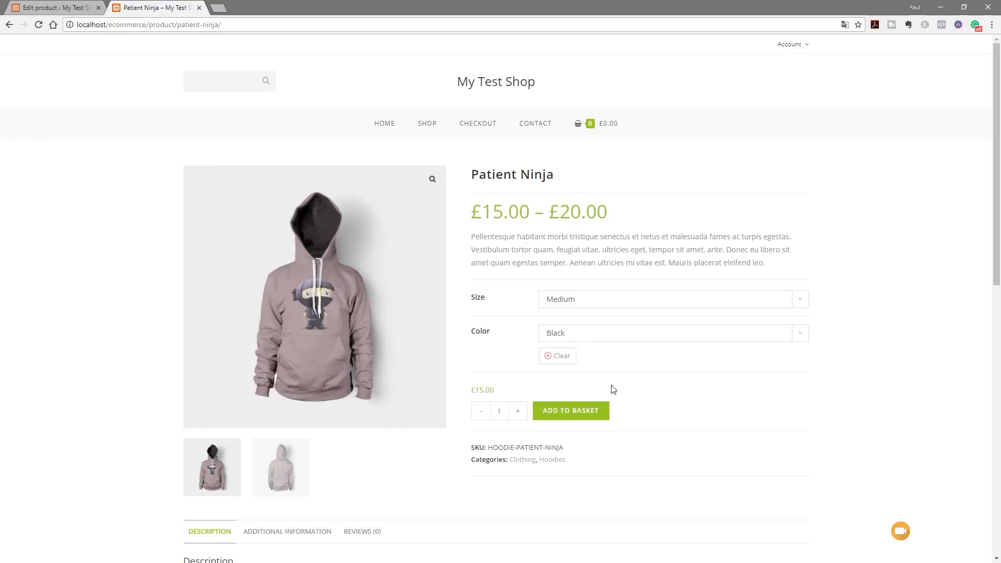
{"action": "left_click", "coordinate": [557, 355]}
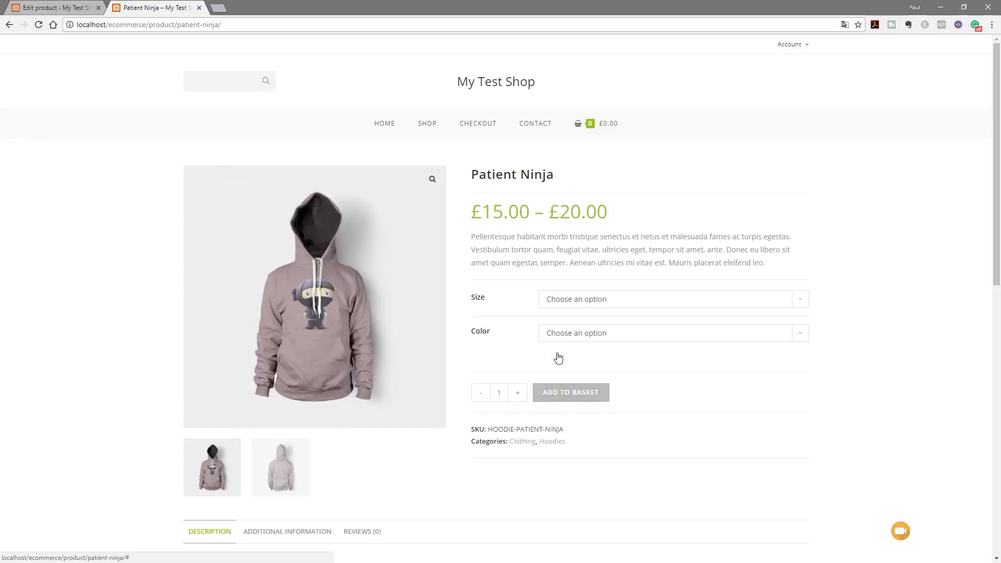